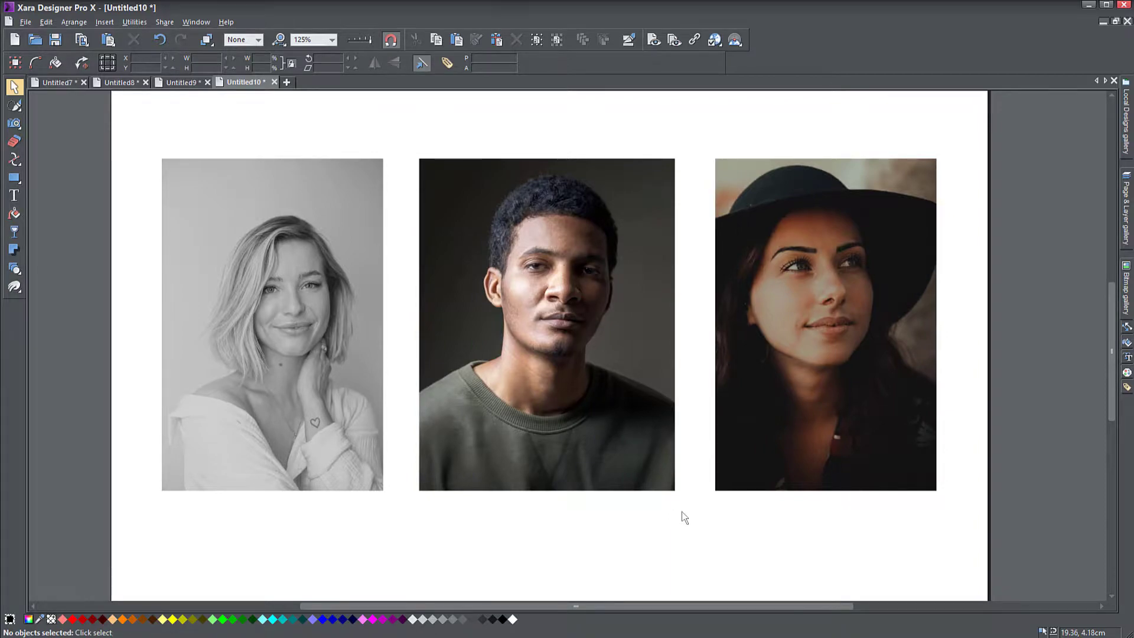
Step: Try orange as the contone colour on the blonde woman's photo and undo it
{"action": "left_click_drag", "start_coordinate": [678, 516], "coordinate": [311, 408]}
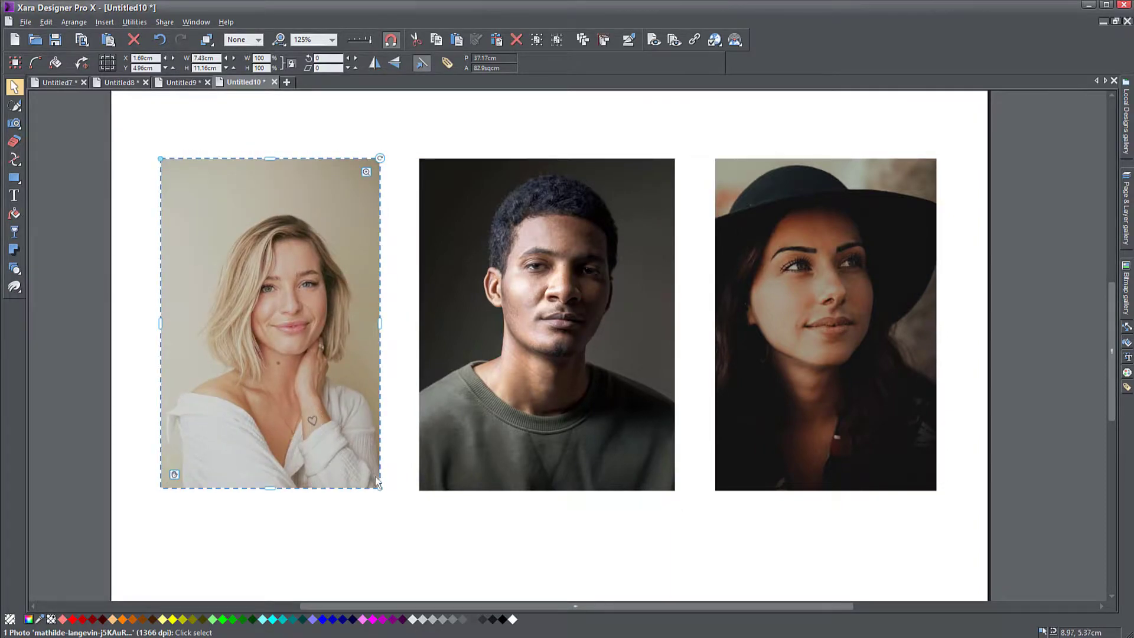
{"action": "left_click", "coordinate": [367, 537]}
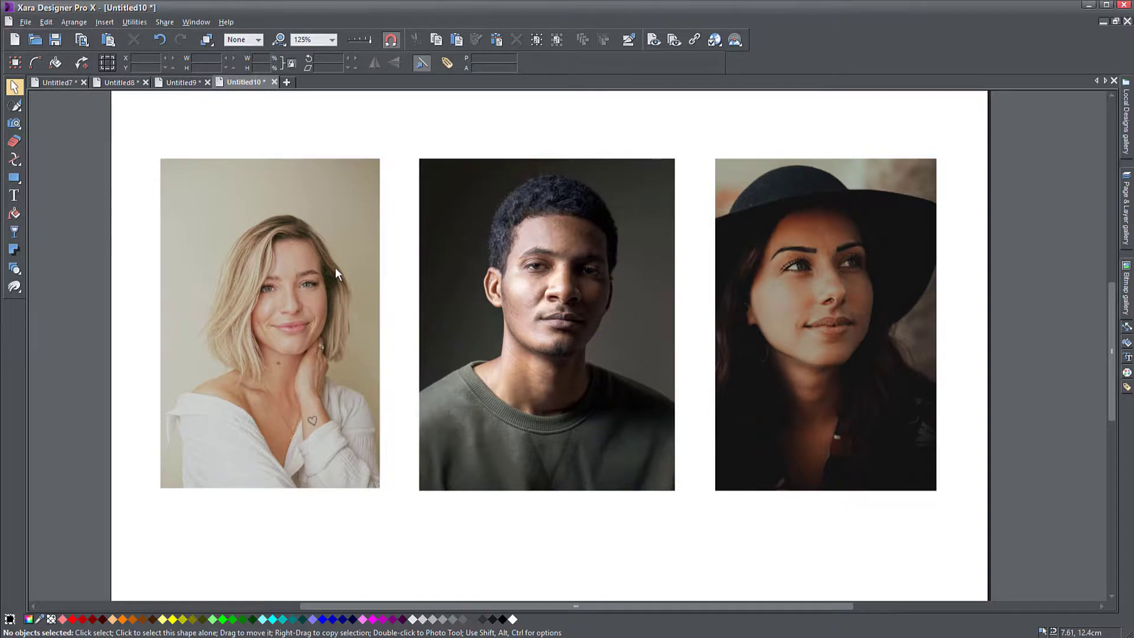
{"action": "left_click", "coordinate": [291, 349]}
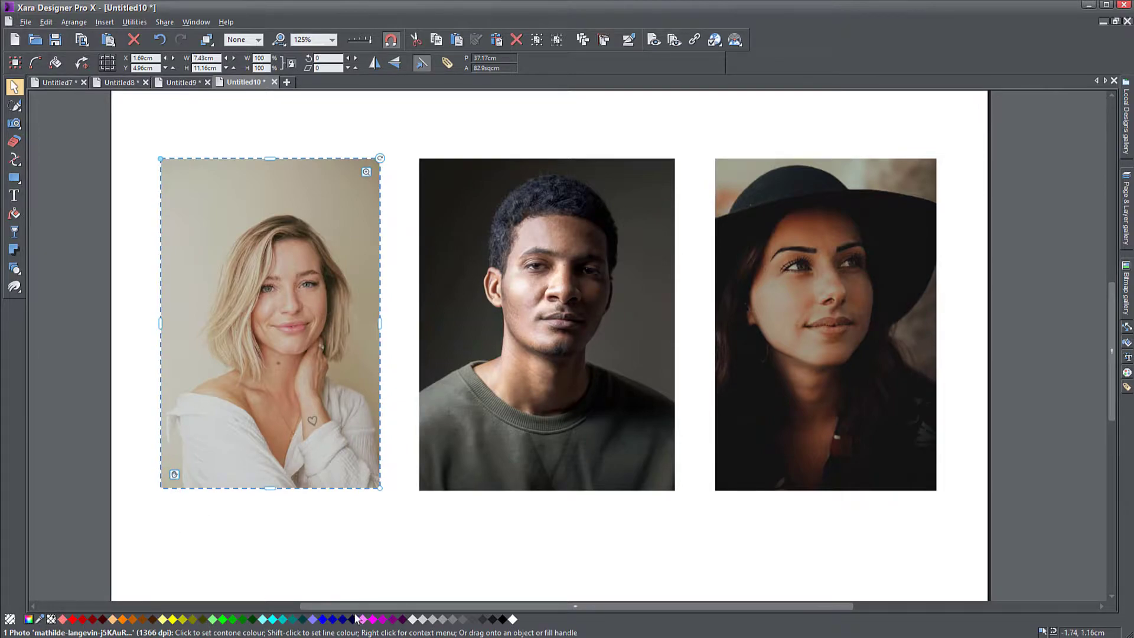
{"action": "left_click", "coordinate": [123, 619]}
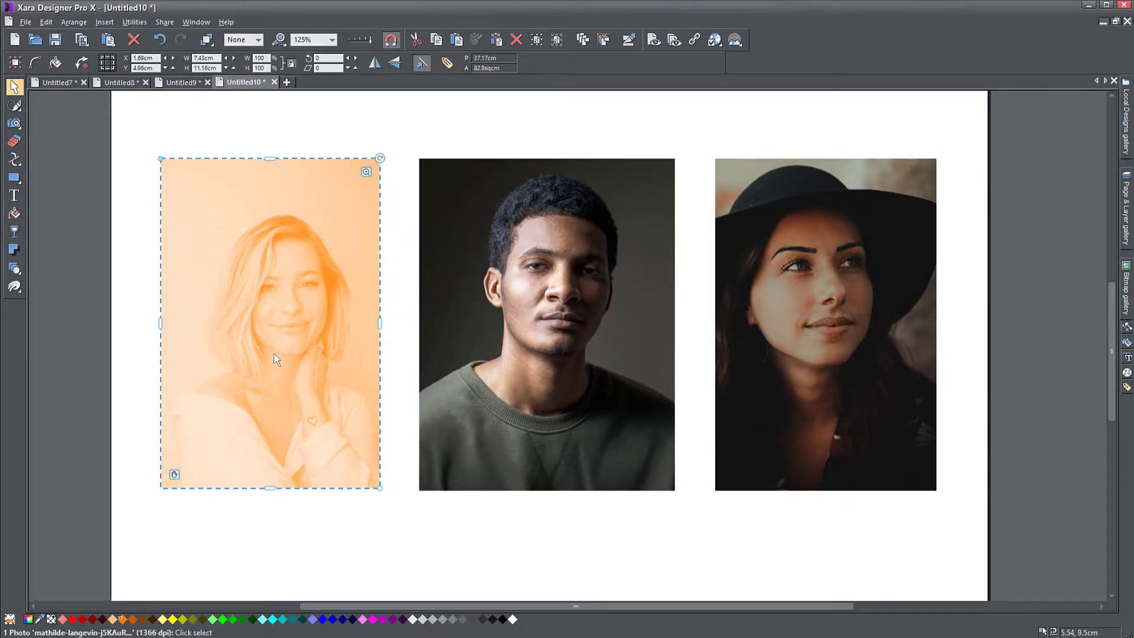
{"action": "key", "text": "ctrl+z"}
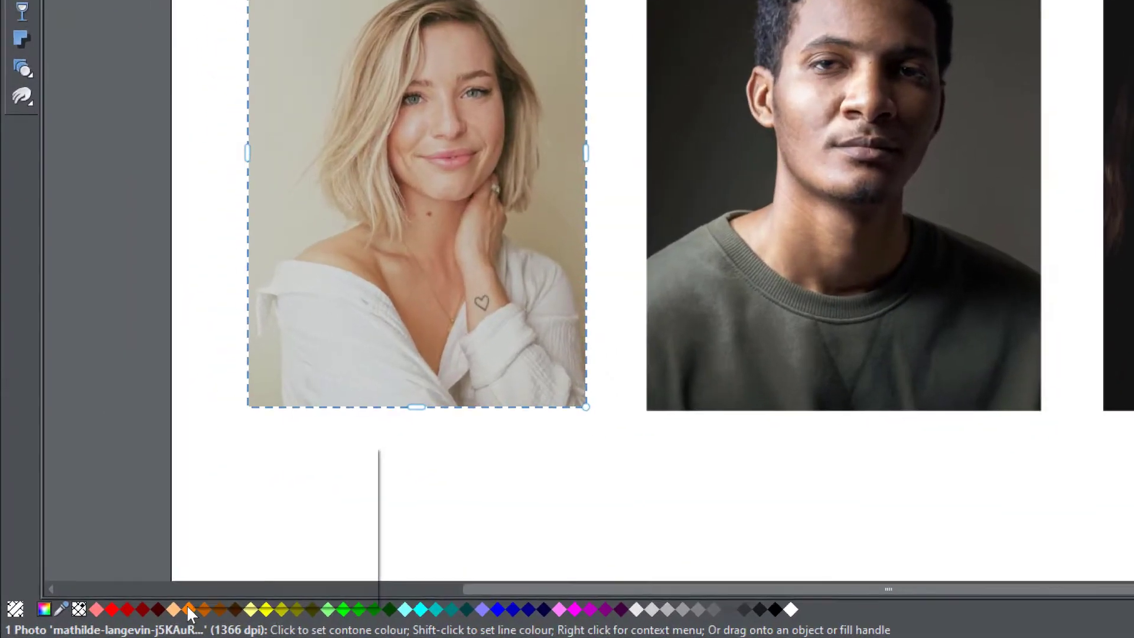
{"action": "right_click", "coordinate": [123, 619]}
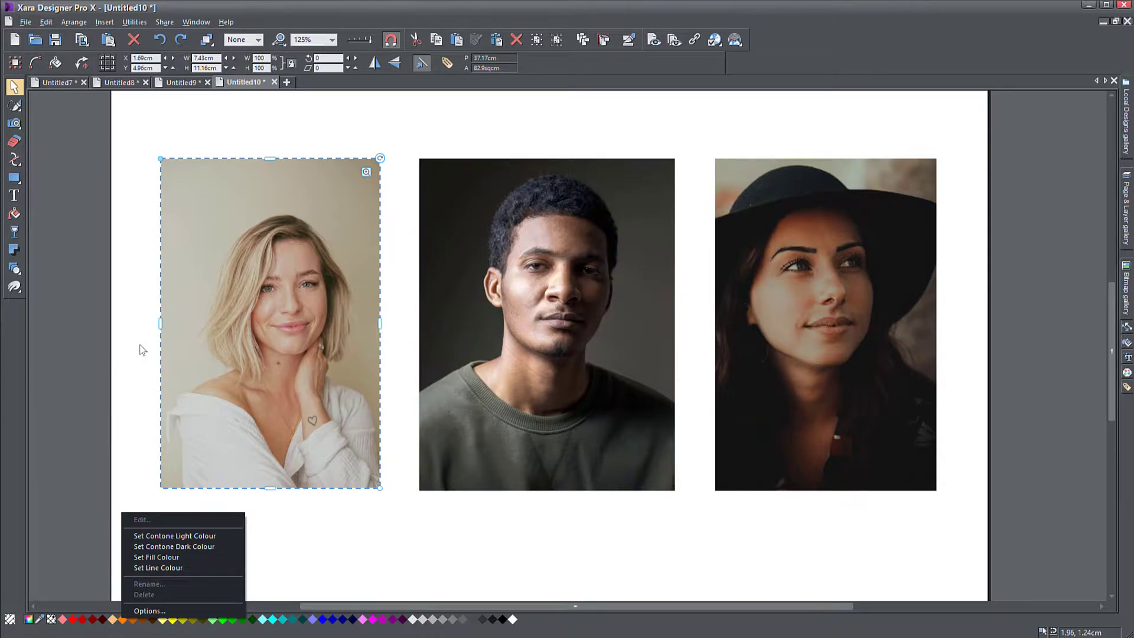
{"action": "key", "text": "Escape"}
Step: Try an orange fill on a rectangle of about 2.58 by 4.64 cm drawn beside the blonde woman's photo, and delete the rectangle
{"action": "left_click", "coordinate": [14, 177]}
{"action": "left_click_drag", "start_coordinate": [60, 162], "coordinate": [137, 298]}
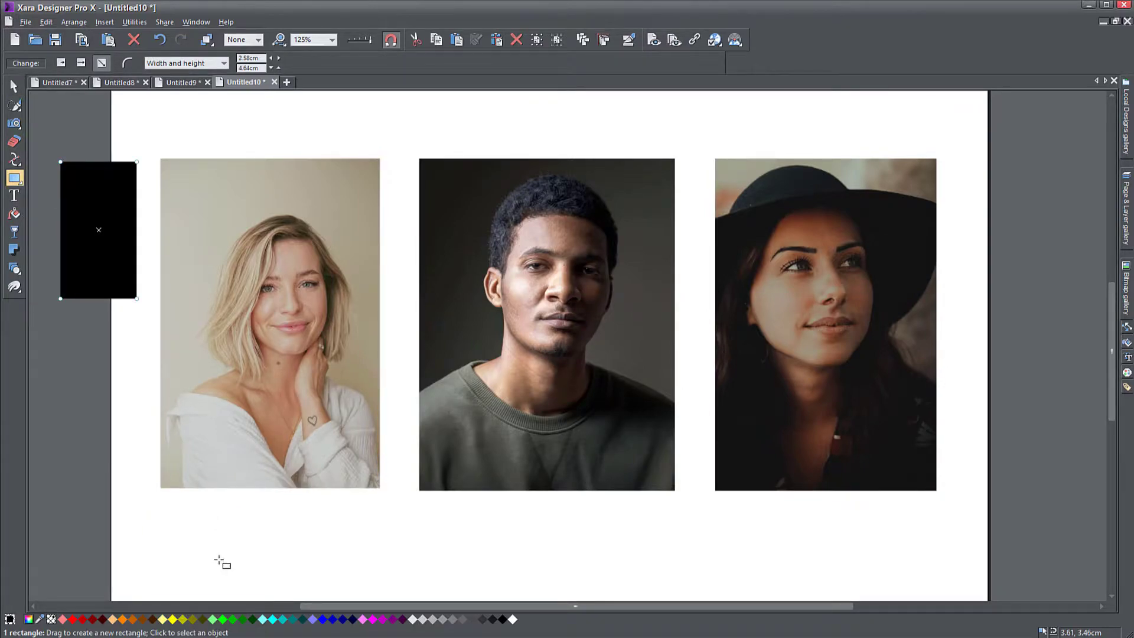
{"action": "left_click", "coordinate": [124, 620]}
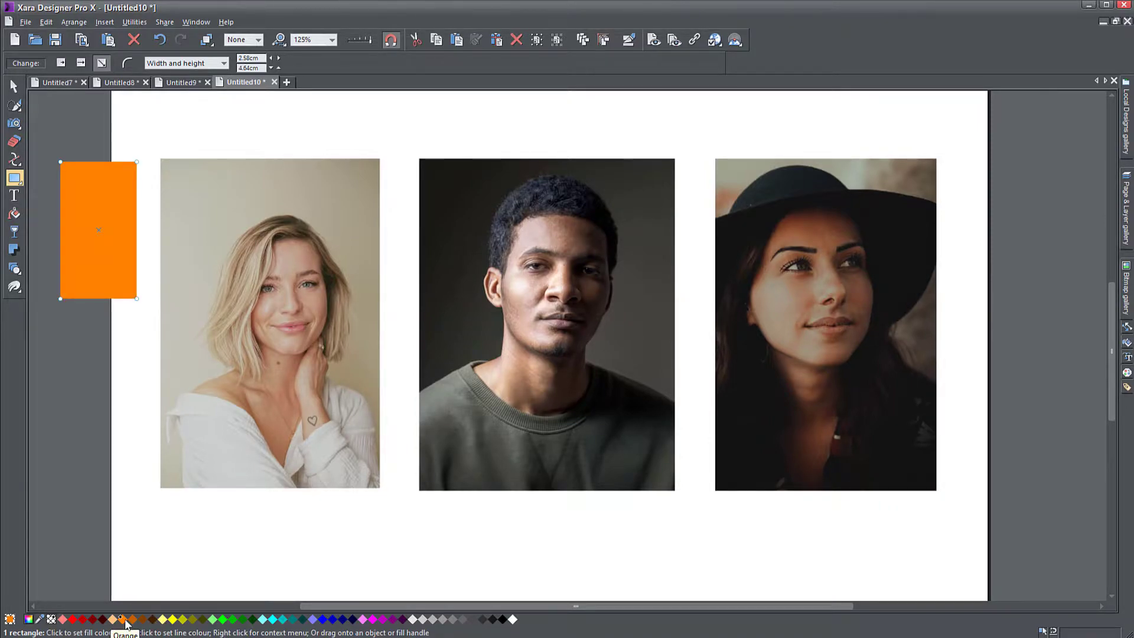
{"action": "left_click", "coordinate": [13, 86]}
{"action": "key", "text": "Delete"}
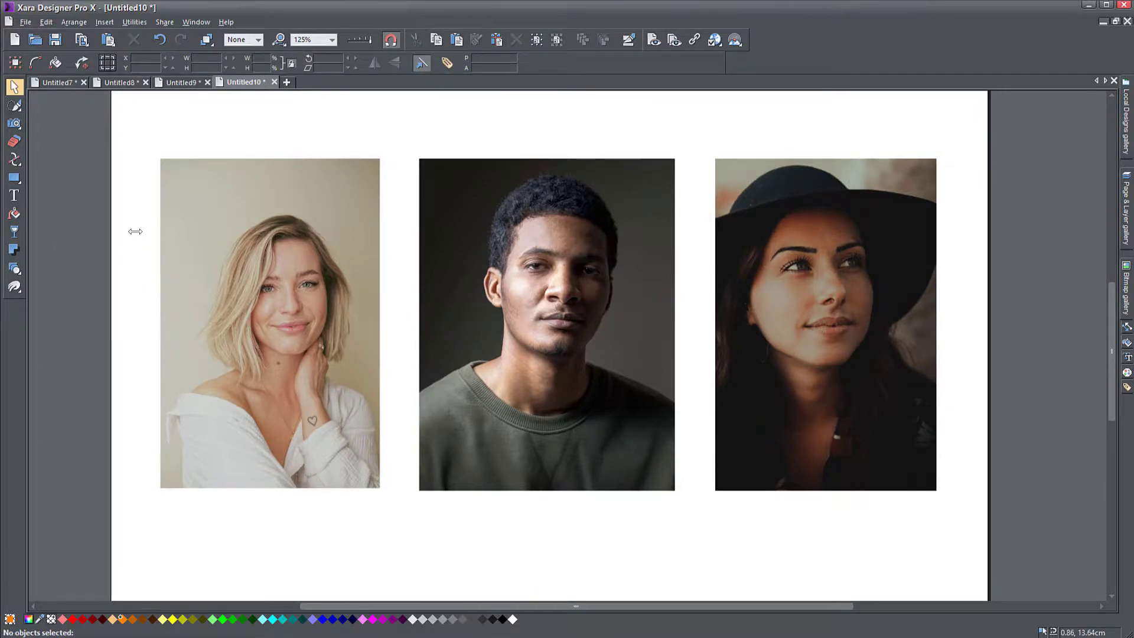
Step: Try a contone on the blonde woman's photo with orange as the dark colour and dark red as the light colour
{"action": "left_click", "coordinate": [234, 250]}
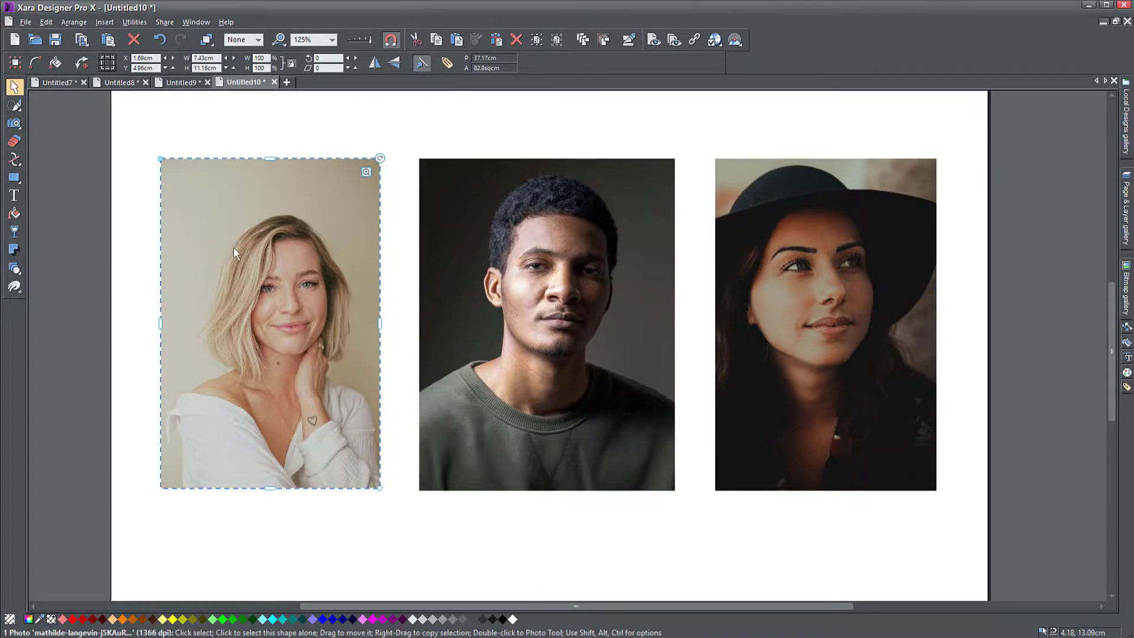
{"action": "left_click", "coordinate": [122, 619]}
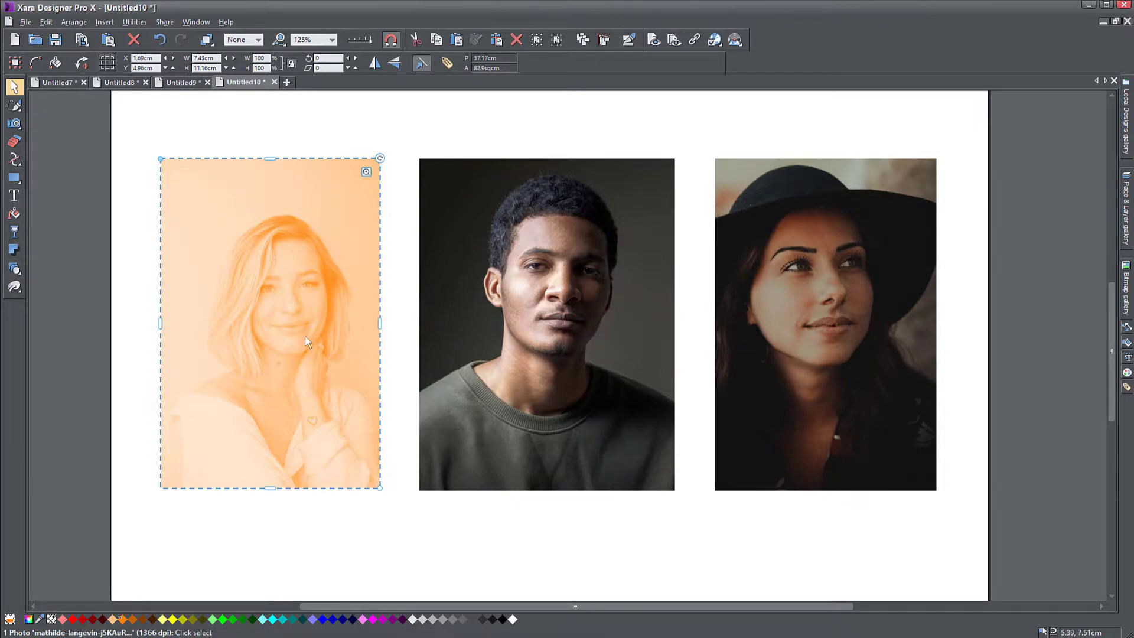
{"action": "right_click", "coordinate": [87, 619]}
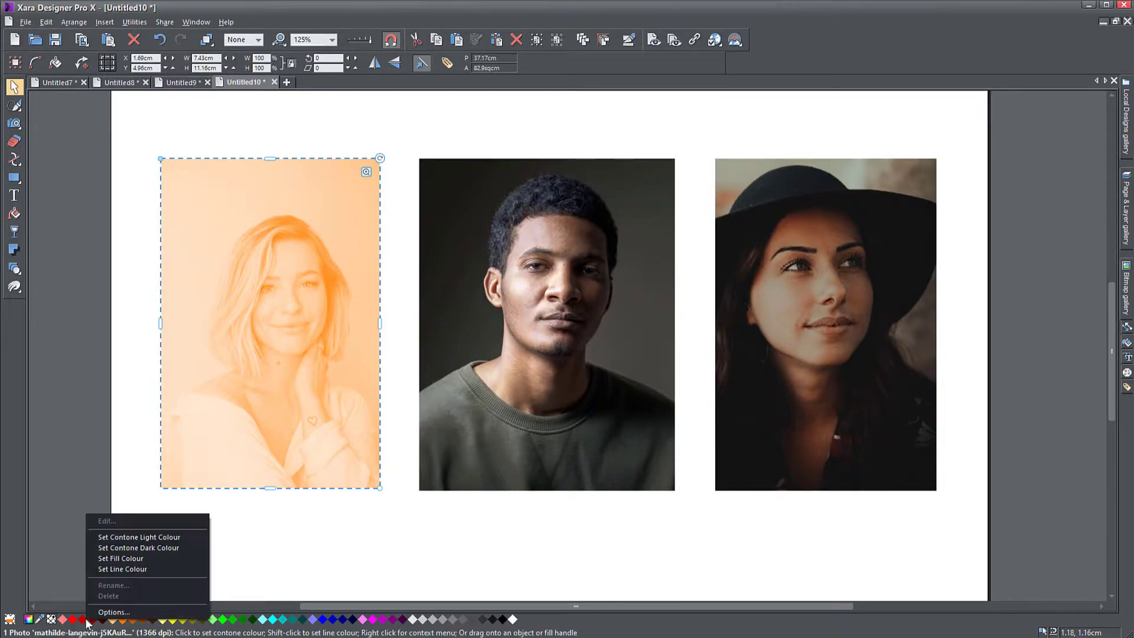
{"action": "left_click", "coordinate": [124, 537]}
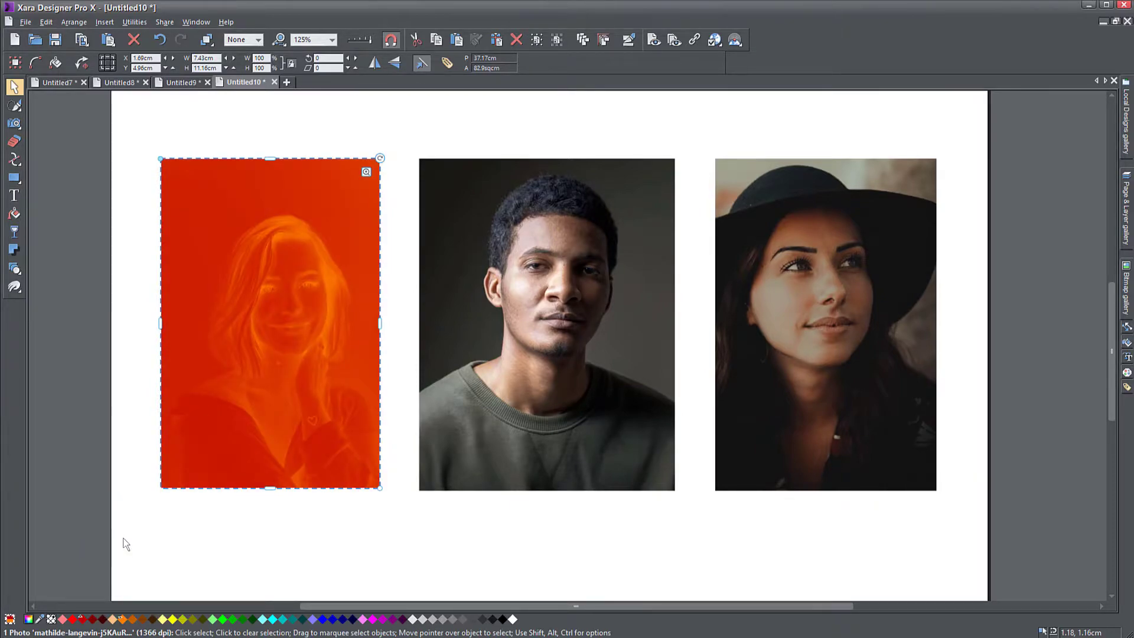
Step: Try the reversed contone on the blonde woman's photo, with dark red as the dark colour and black as the light colour
{"action": "right_click", "coordinate": [82, 619]}
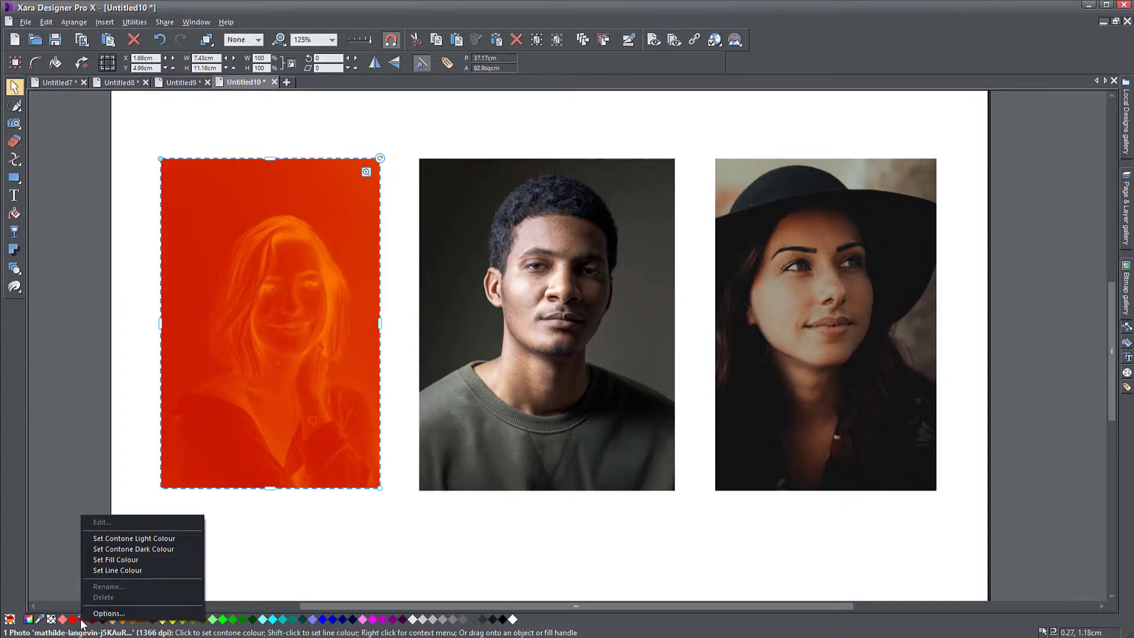
{"action": "left_click", "coordinate": [108, 549]}
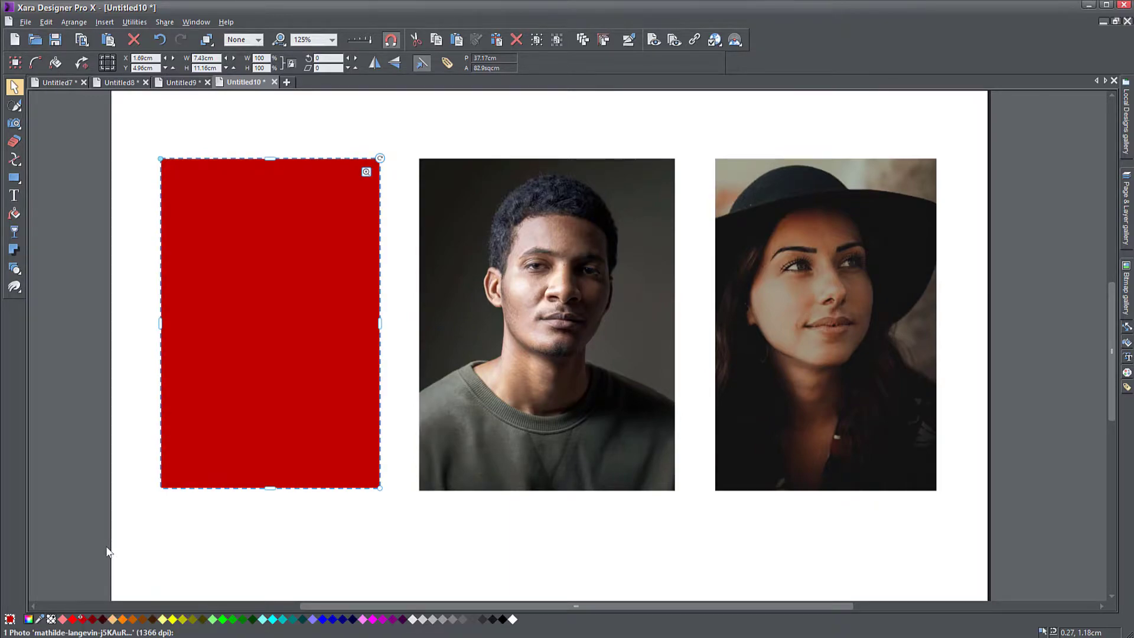
{"action": "right_click", "coordinate": [502, 620]}
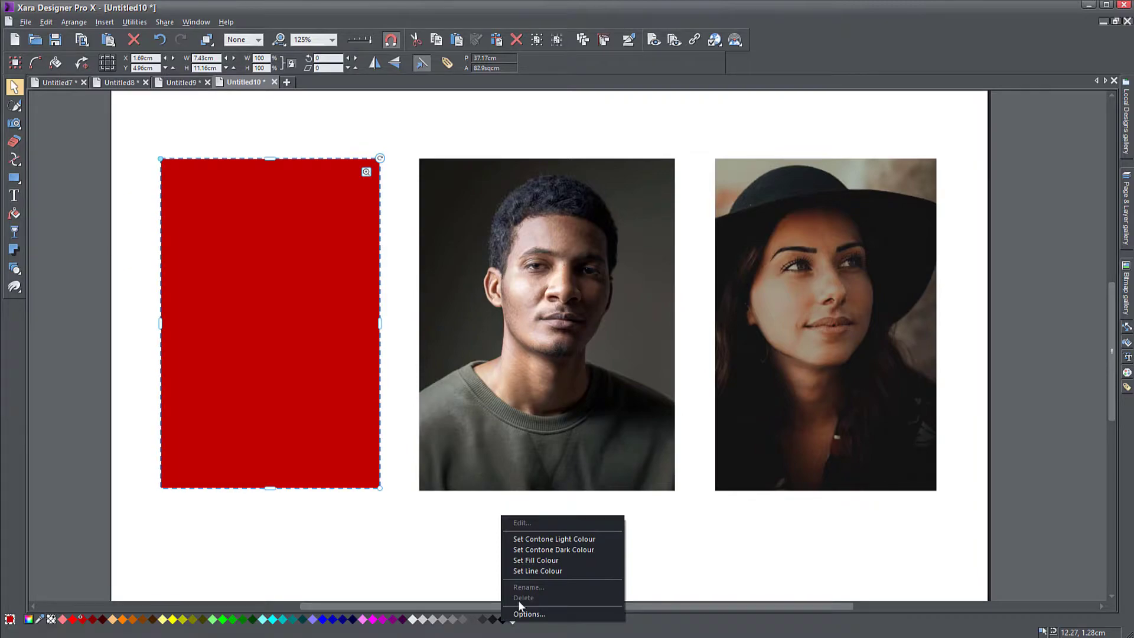
{"action": "left_click", "coordinate": [555, 539]}
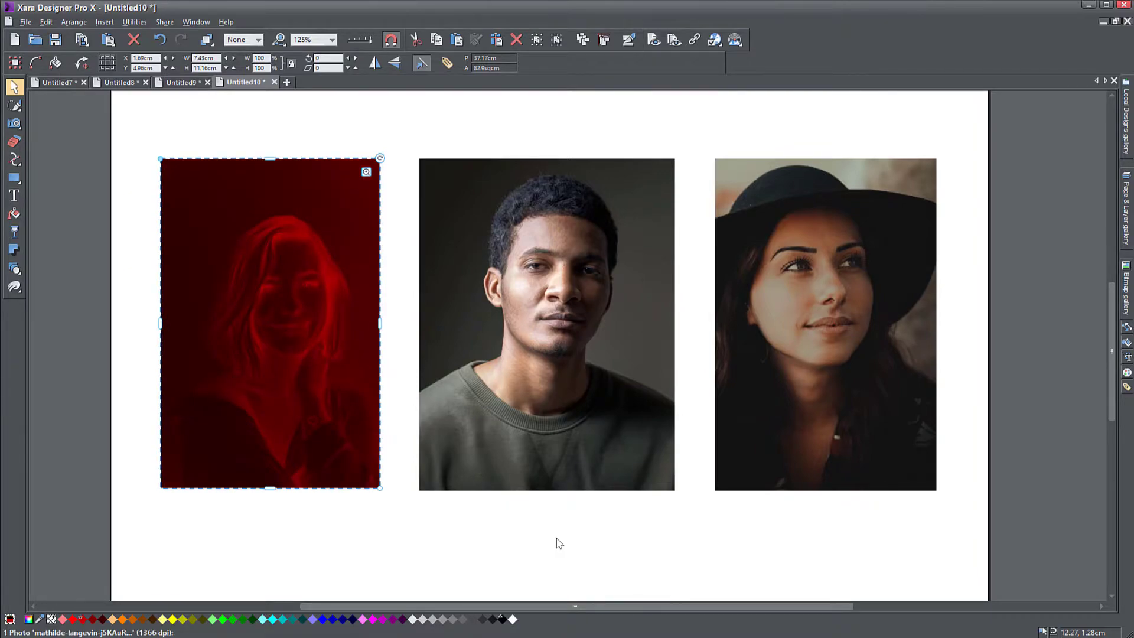
Step: Set the blonde woman's photo contone to black as the dark colour and dark red as the light colour
{"action": "right_click", "coordinate": [504, 622]}
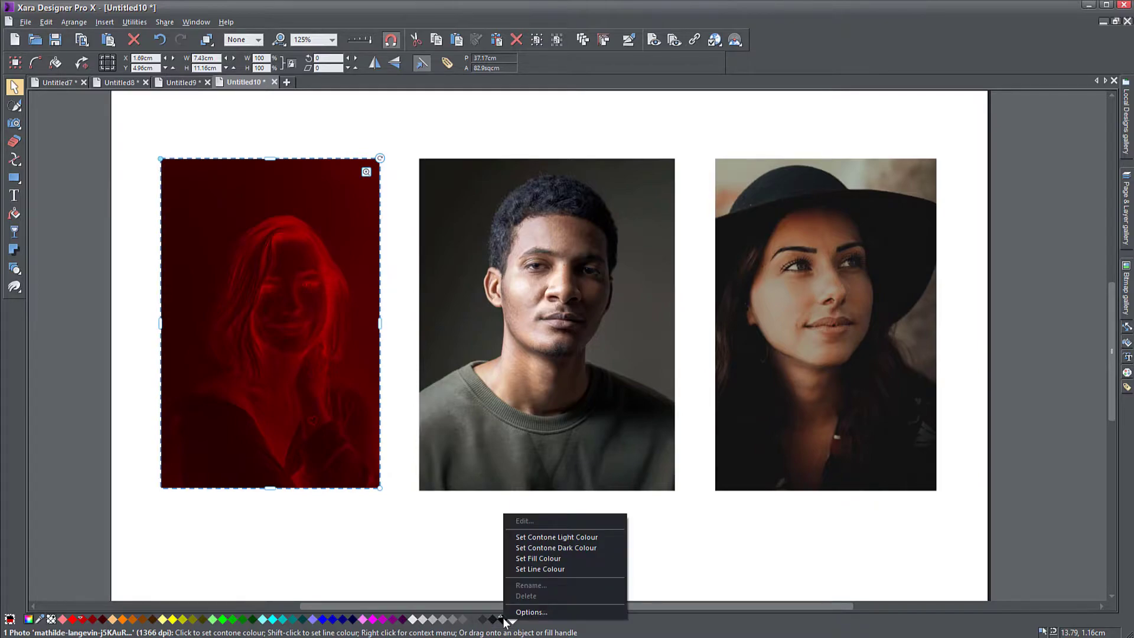
{"action": "left_click", "coordinate": [554, 548]}
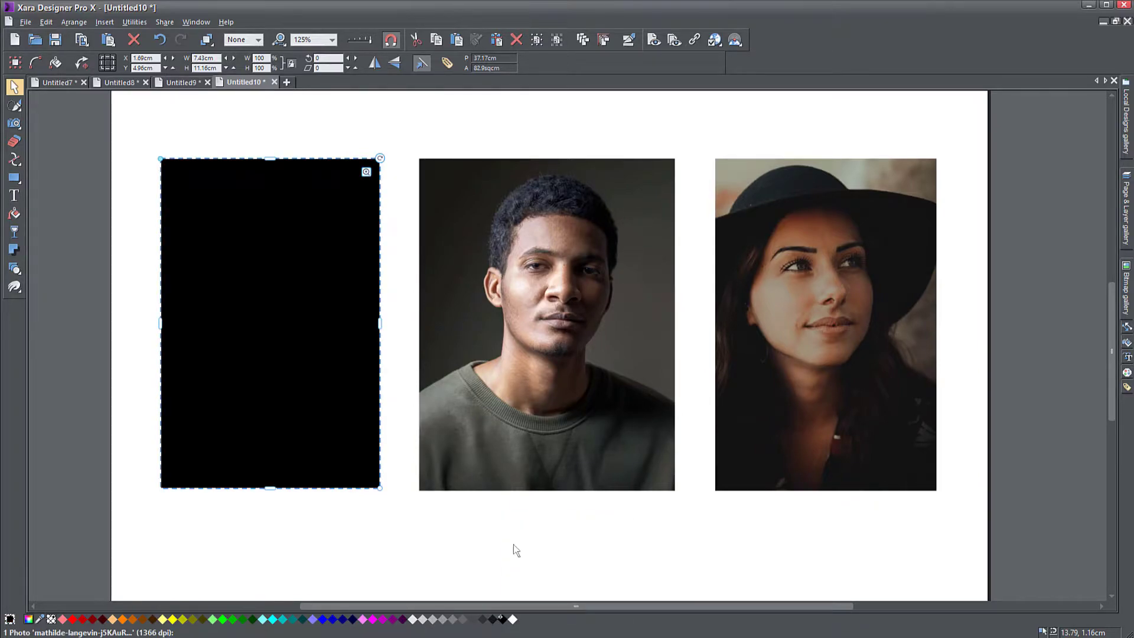
{"action": "right_click", "coordinate": [83, 619]}
{"action": "left_click", "coordinate": [134, 538]}
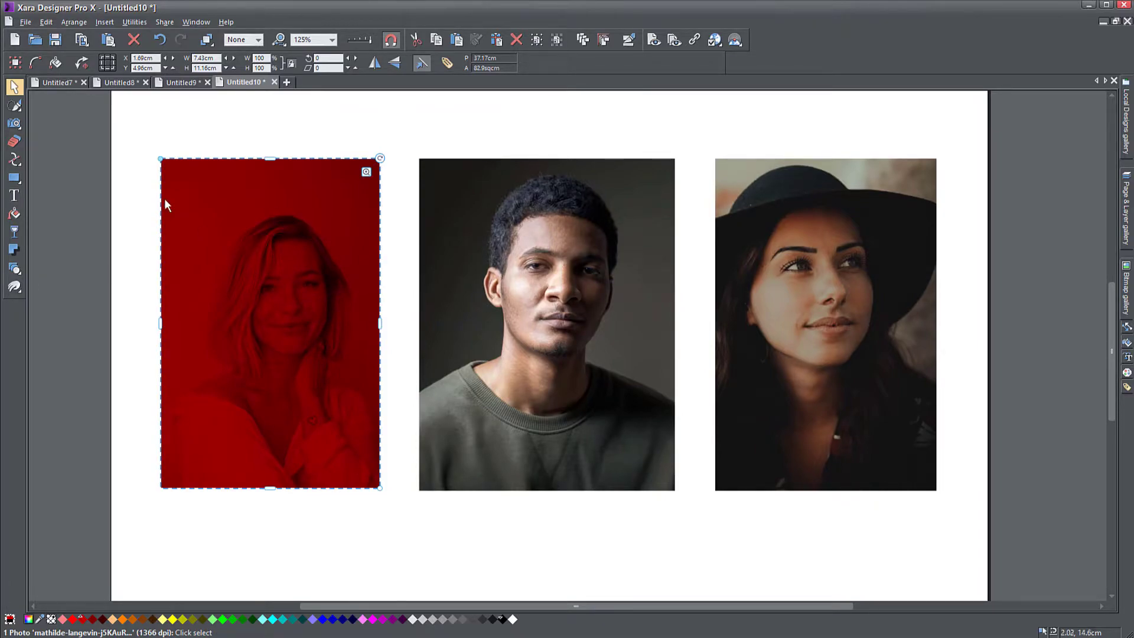
Step: Raise the red contone photo's contrast to 38 and its brightness to 6 with the Photo tool
{"action": "left_click", "coordinate": [14, 124]}
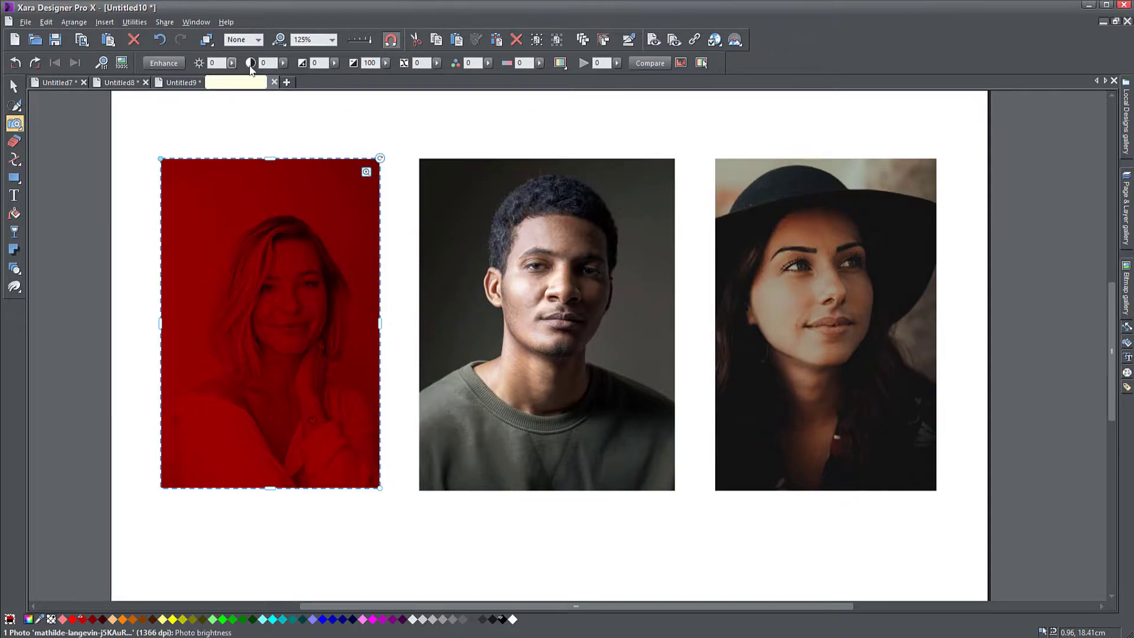
{"action": "left_click", "coordinate": [283, 64]}
{"action": "left_click_drag", "start_coordinate": [284, 74], "coordinate": [300, 76]}
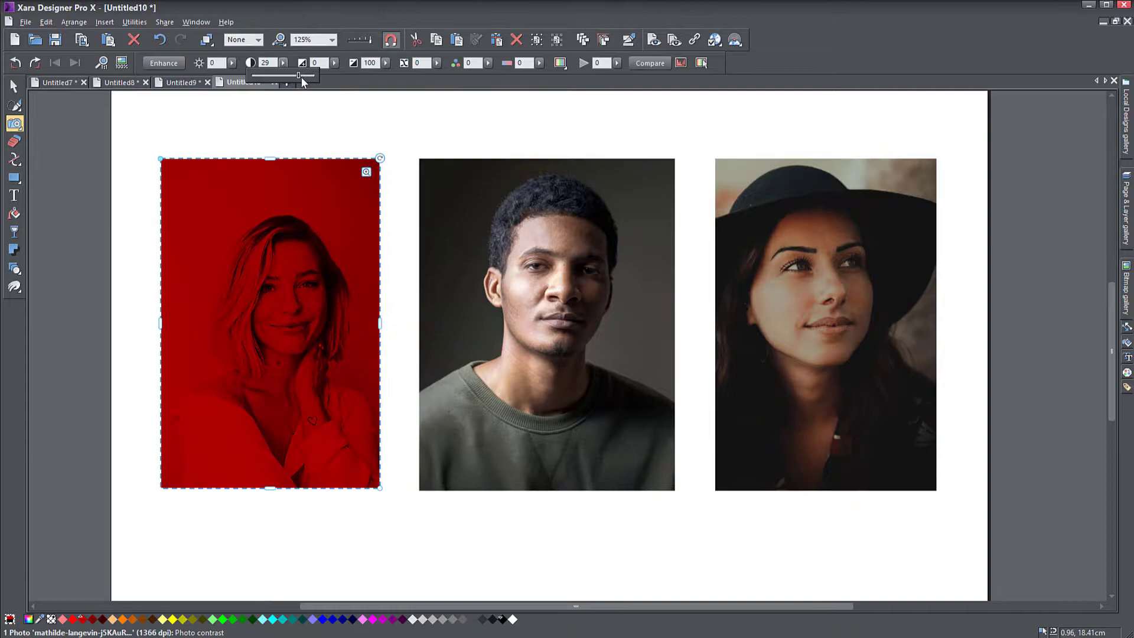
{"action": "left_click", "coordinate": [232, 62]}
{"action": "left_click_drag", "start_coordinate": [233, 73], "coordinate": [239, 78]}
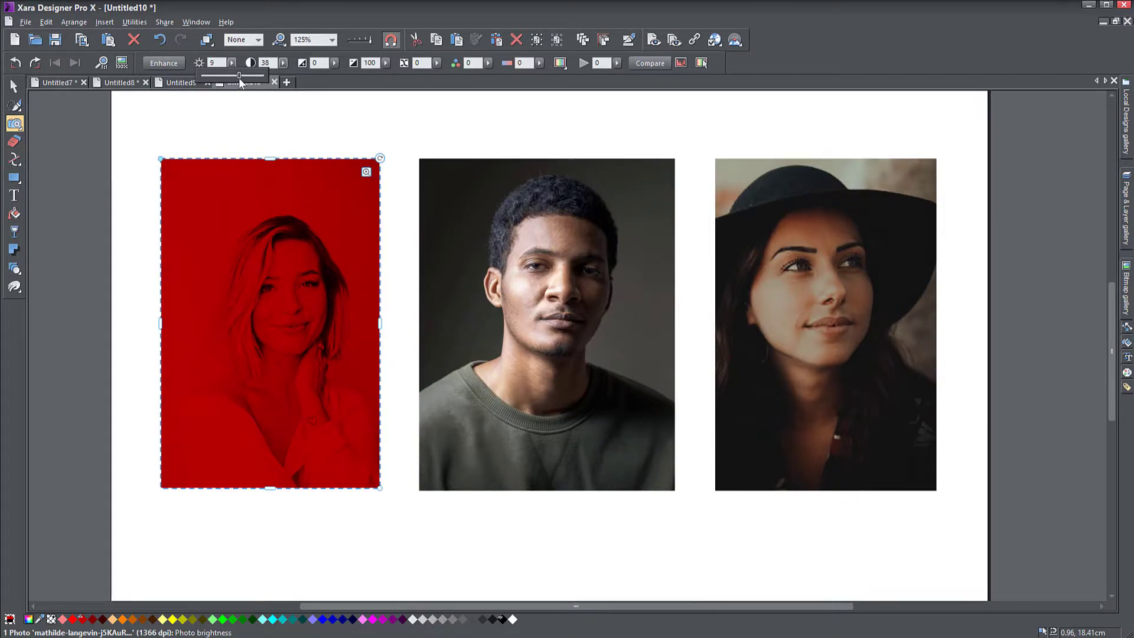
{"action": "left_click_drag", "start_coordinate": [238, 79], "coordinate": [237, 80]}
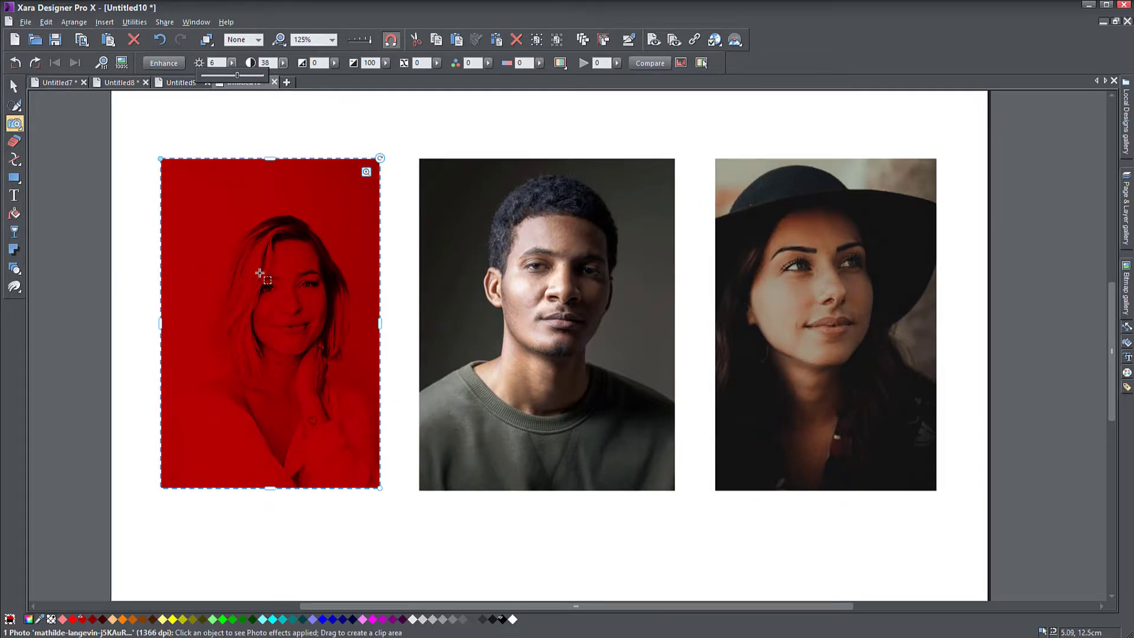
Step: Sharpen the red contone photo to 38 and compare it with its unadjusted version
{"action": "scroll", "coordinate": [246, 303], "scroll_direction": "up", "scroll_amount": 4}
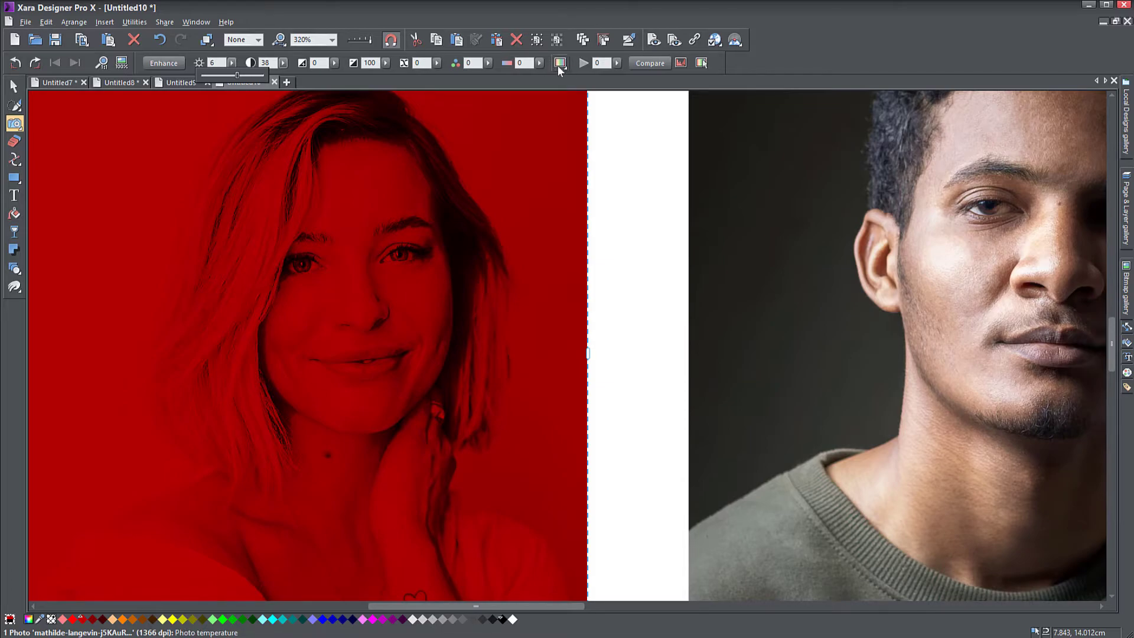
{"action": "left_click", "coordinate": [617, 63]}
{"action": "mouse_move", "coordinate": [621, 79]}
{"action": "left_mouse_down"}
{"action": "mouse_move", "coordinate": [641, 81]}
{"action": "mouse_move", "coordinate": [615, 87]}
{"action": "mouse_move", "coordinate": [636, 89]}
{"action": "left_mouse_up"}
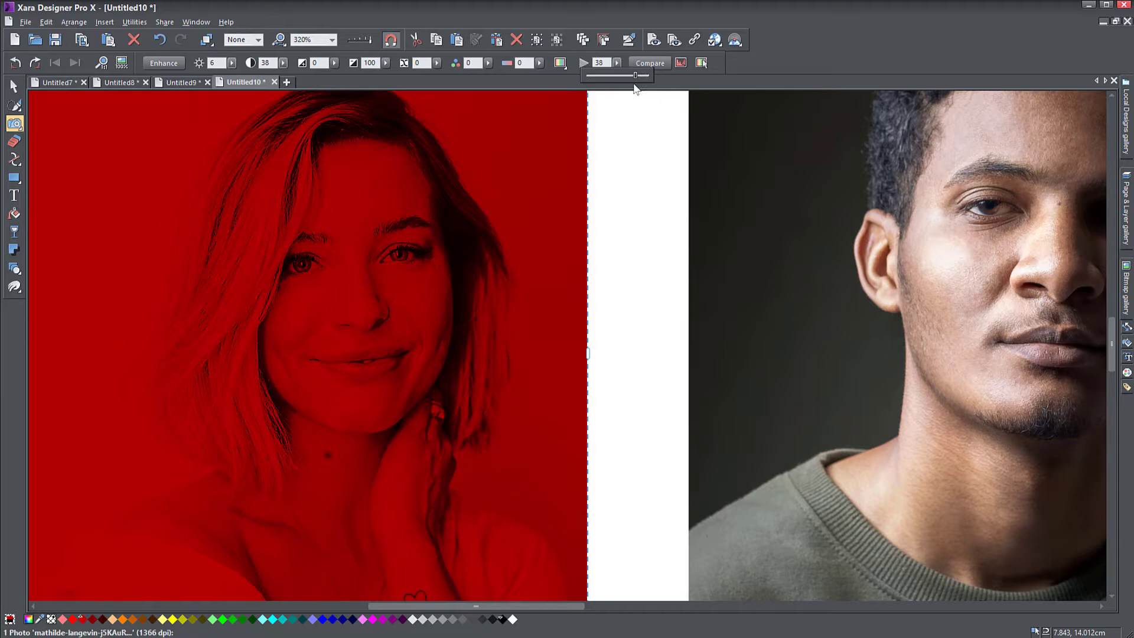
{"action": "left_click", "coordinate": [661, 62]}
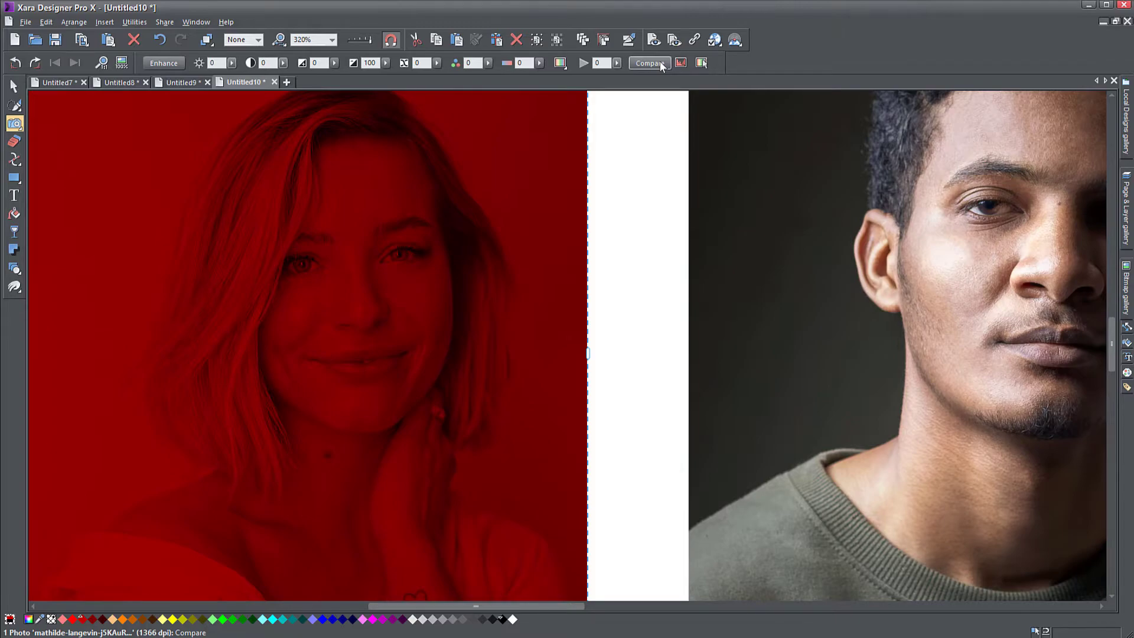
{"action": "left_click", "coordinate": [661, 63]}
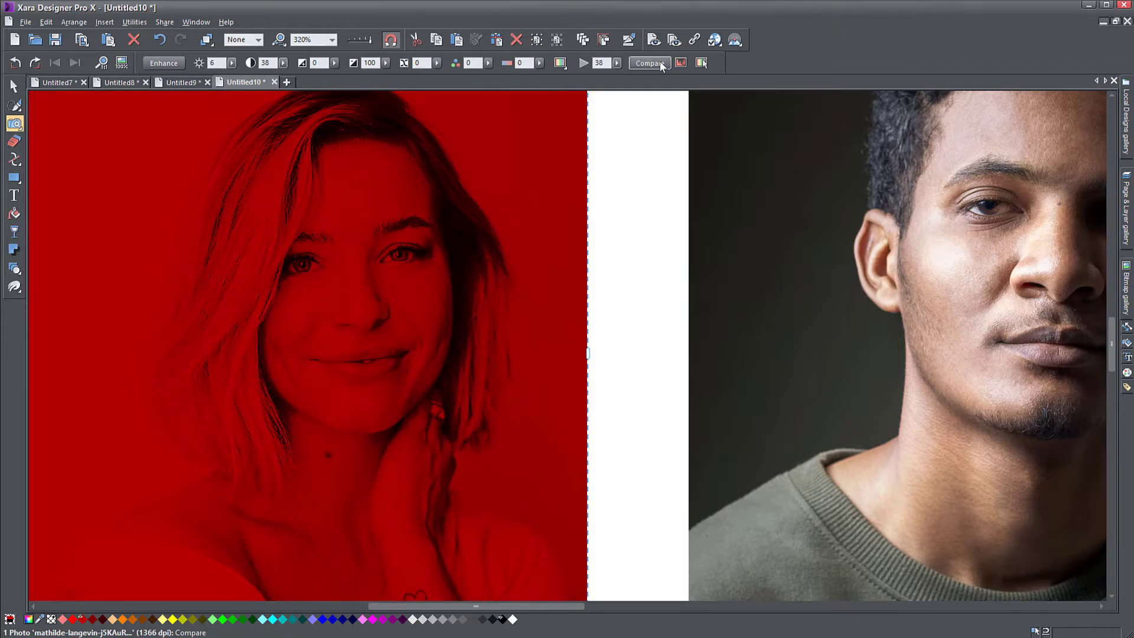
Step: Set the red photo's shadows brightness to 80, highlights brightness to 63 and the two adjustments following them to 5 and 8, and deselect it
{"action": "left_click", "coordinate": [385, 63]}
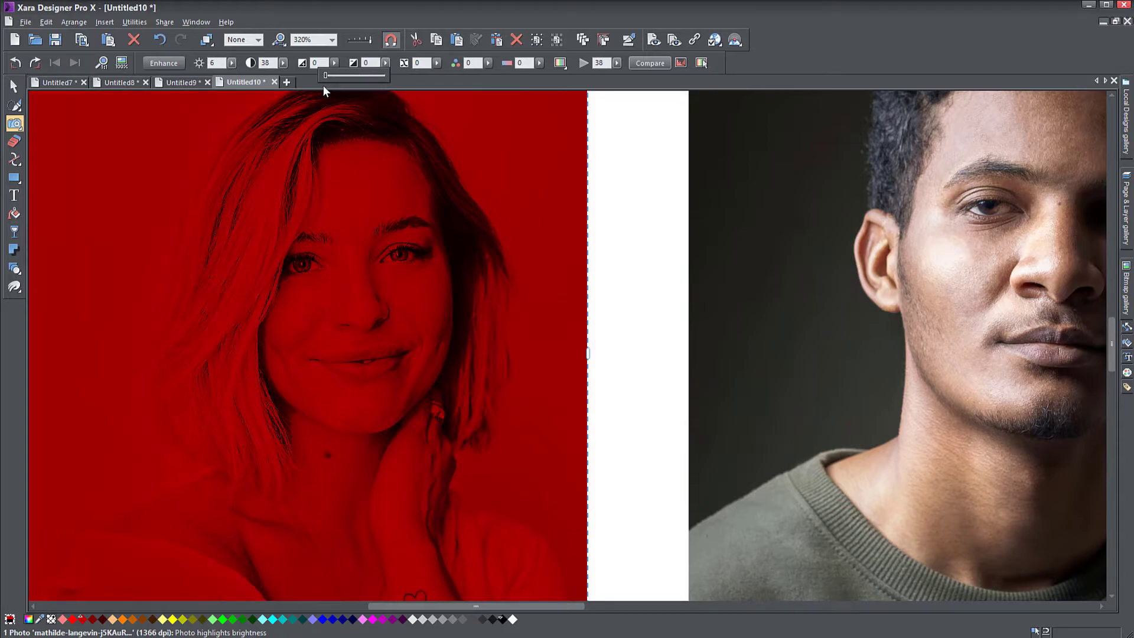
{"action": "left_click", "coordinate": [333, 62]}
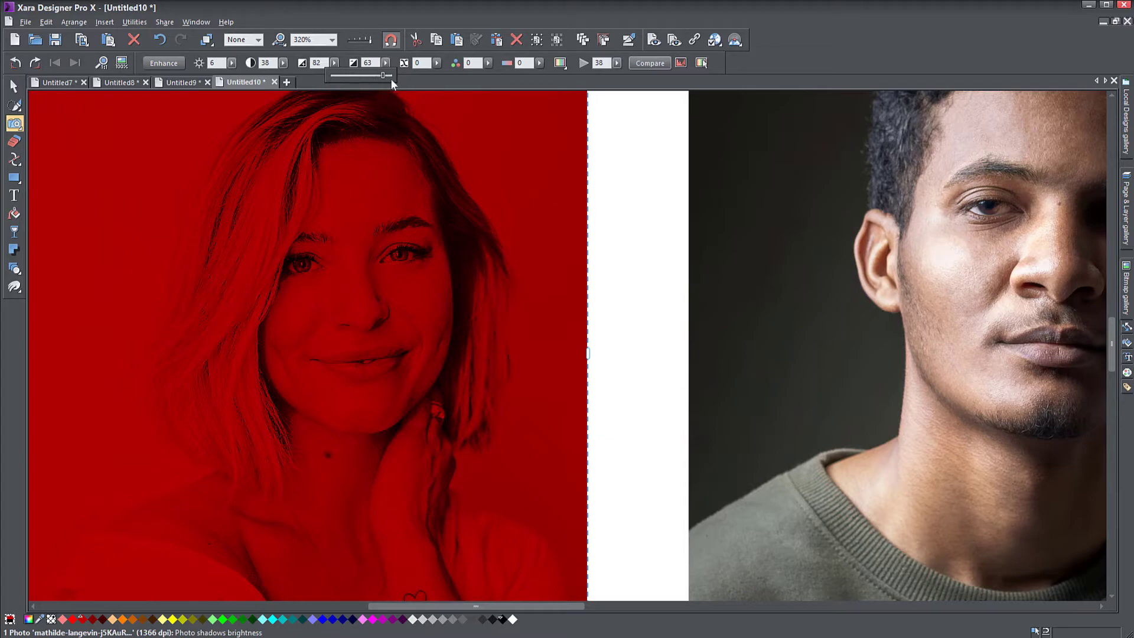
{"action": "left_click_drag", "start_coordinate": [390, 76], "coordinate": [494, 76]}
{"action": "left_click", "coordinate": [436, 62]}
{"action": "left_click", "coordinate": [488, 63]}
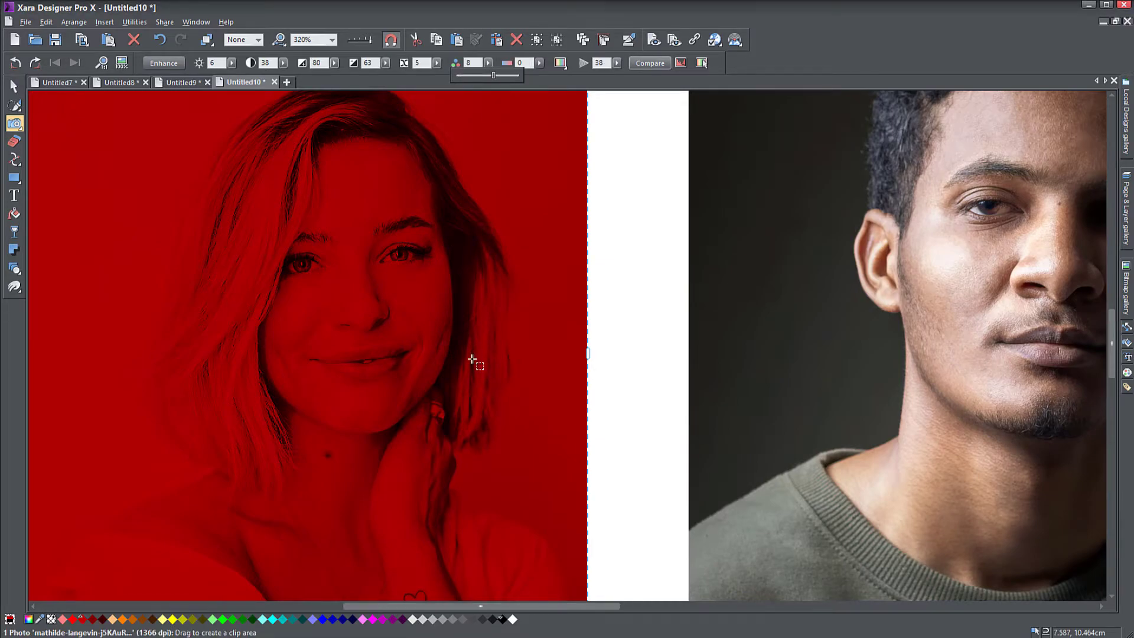
{"action": "key", "text": "ctrl+r"}
{"action": "left_click", "coordinate": [14, 86]}
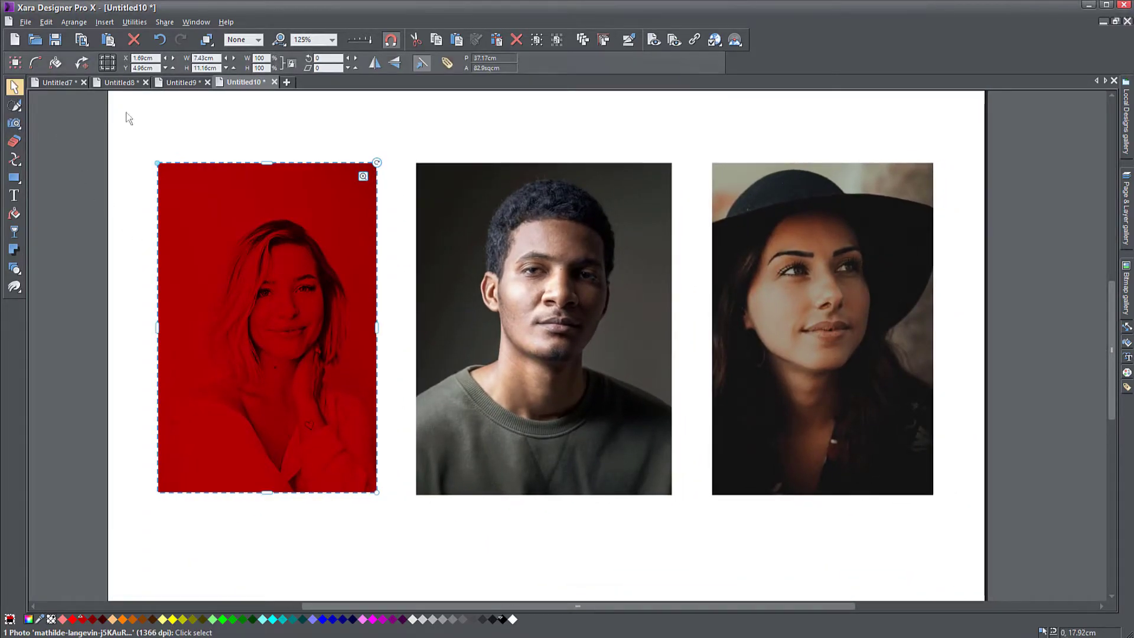
{"action": "key", "text": "Escape"}
Step: Set the man's photo contone to black as the dark colour and dark red as the light colour
{"action": "left_click", "coordinate": [609, 287]}
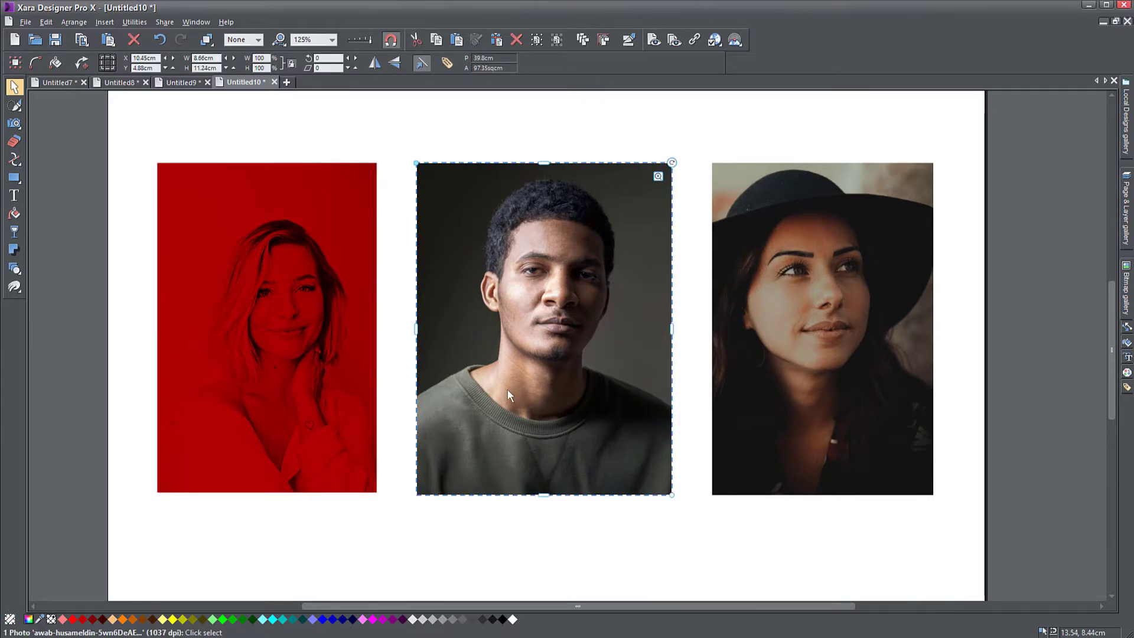
{"action": "right_click", "coordinate": [502, 620]}
{"action": "left_click", "coordinate": [536, 549]}
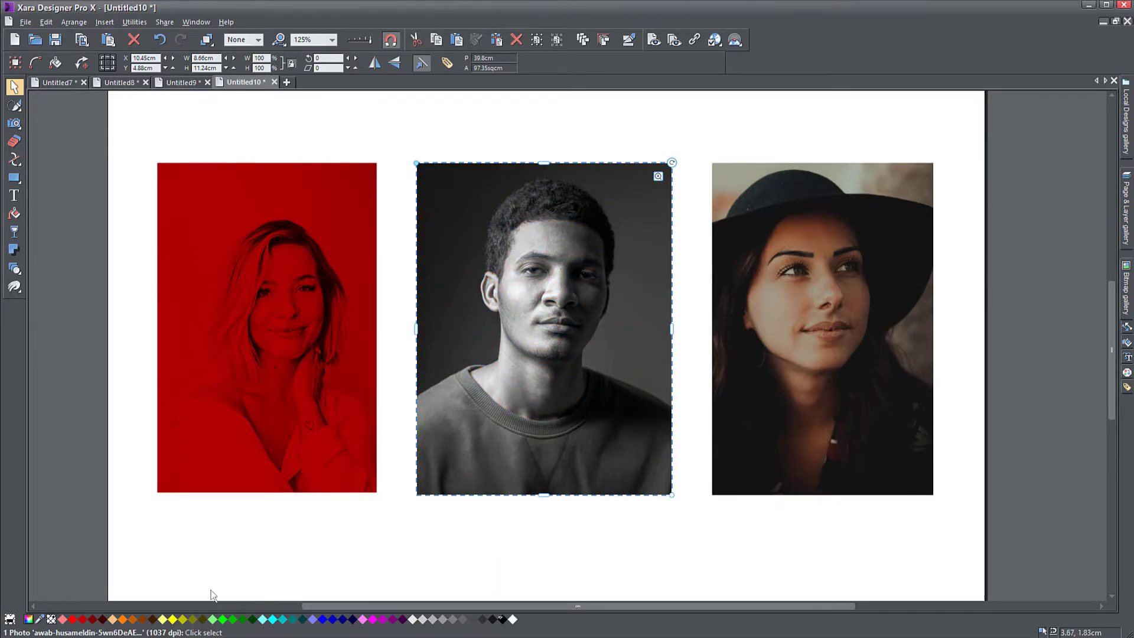
{"action": "right_click", "coordinate": [88, 620]}
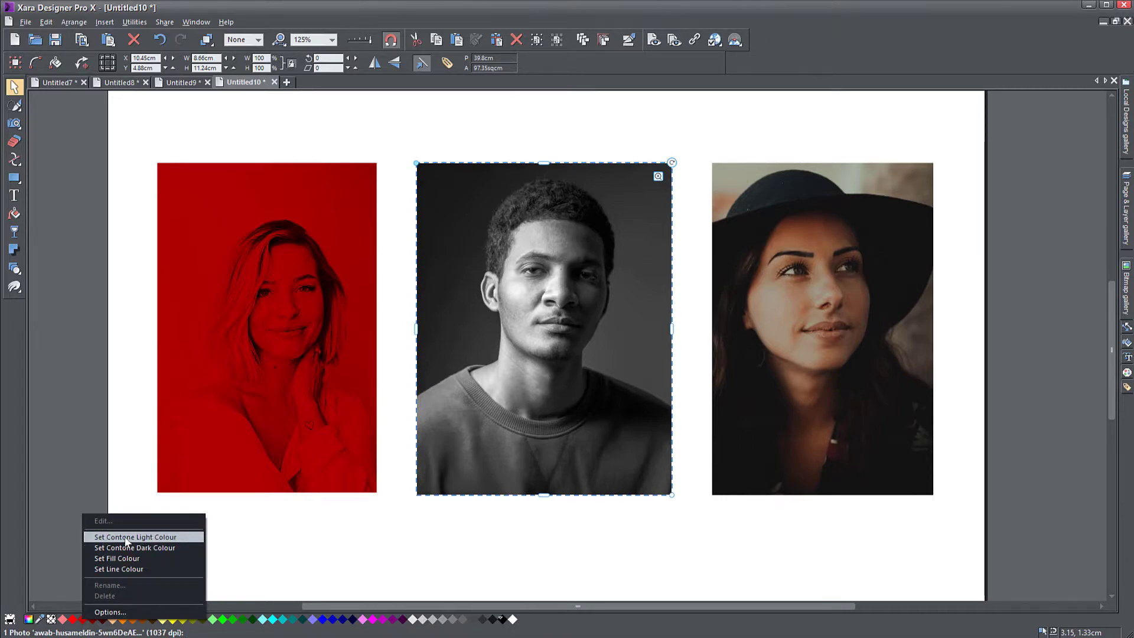
{"action": "left_click", "coordinate": [147, 537]}
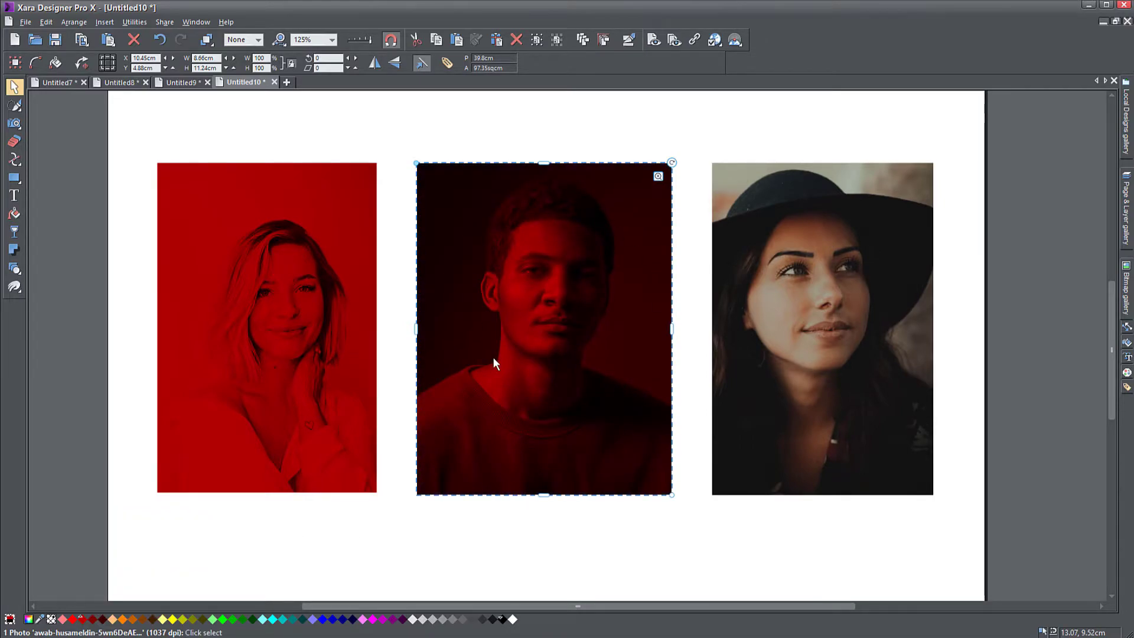
Step: Set the hat woman's photo contone to black as the dark colour and dark red as the light colour
{"action": "left_click", "coordinate": [844, 325]}
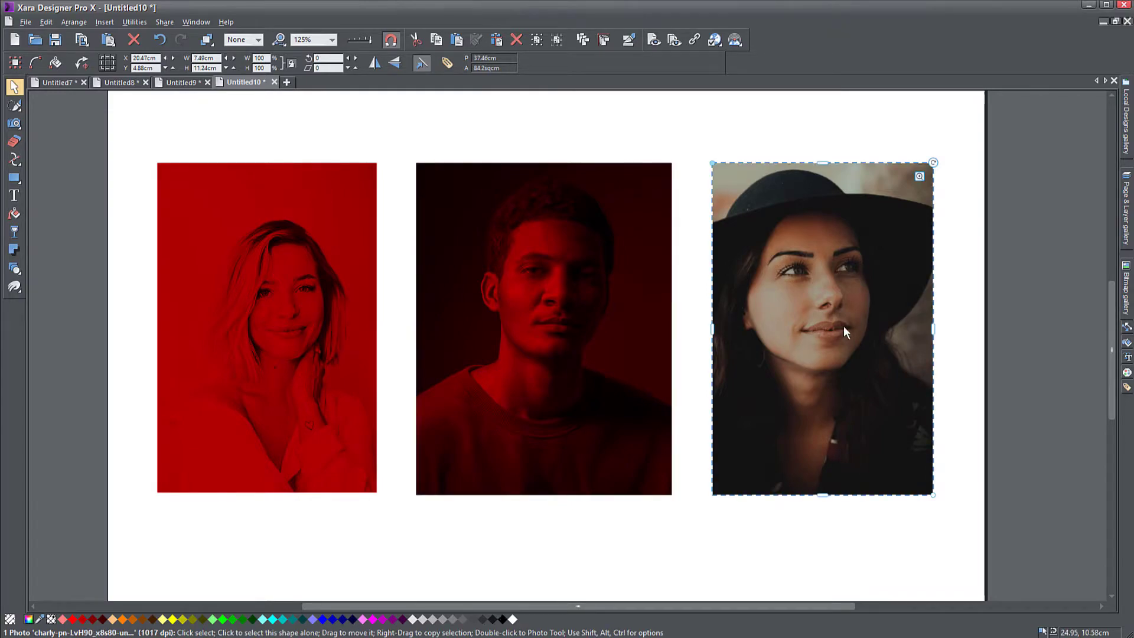
{"action": "right_click", "coordinate": [503, 620]}
{"action": "left_click", "coordinate": [569, 548]}
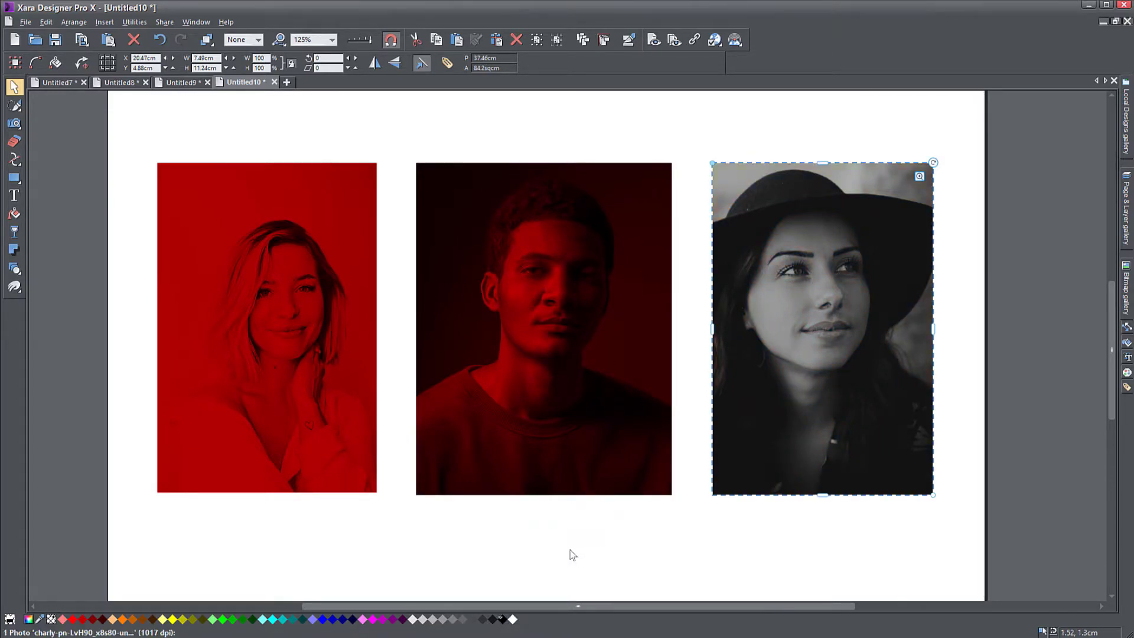
{"action": "right_click", "coordinate": [84, 620]}
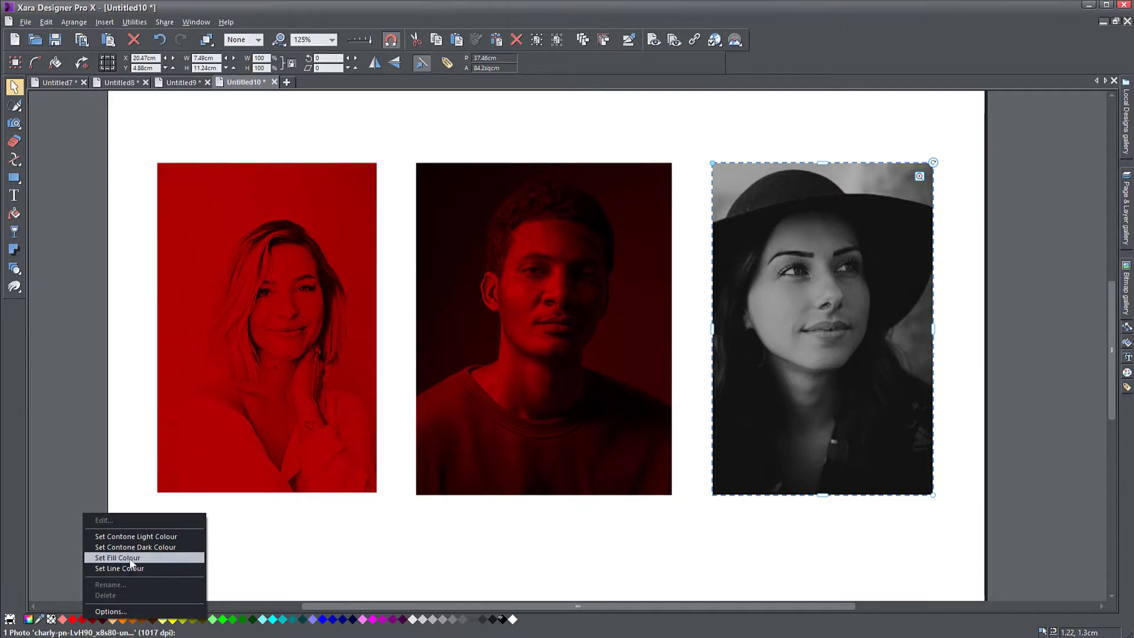
{"action": "left_click", "coordinate": [142, 536]}
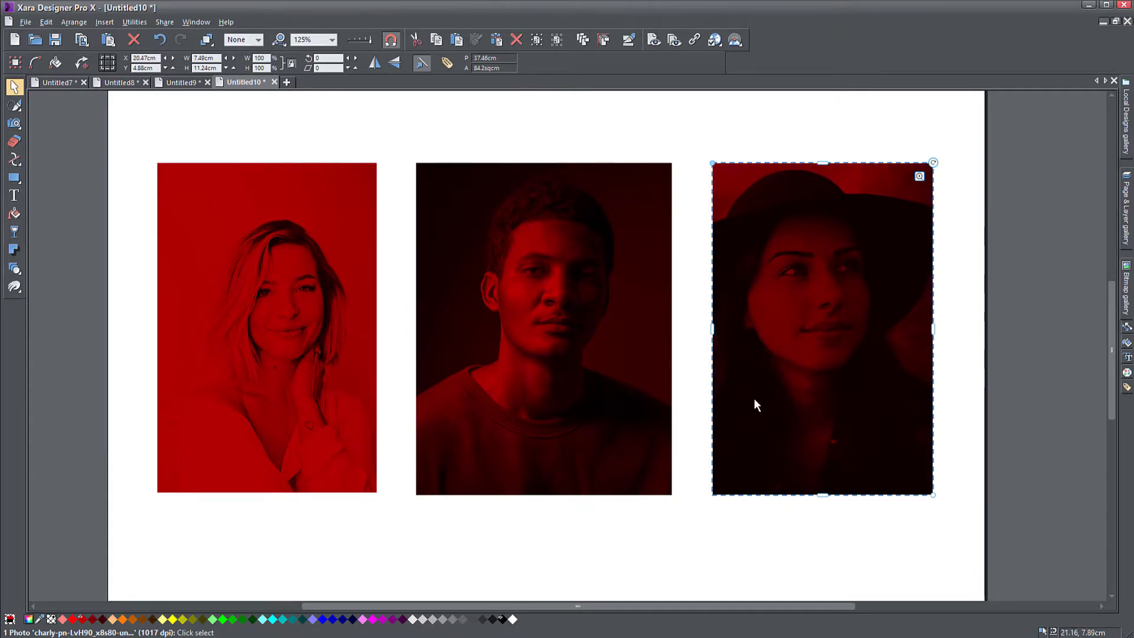
Step: With the Photo tool, raise the hat woman's brightness and contrast, and set the man's photo to brightness 21 and contrast 27
{"action": "left_click", "coordinate": [15, 124]}
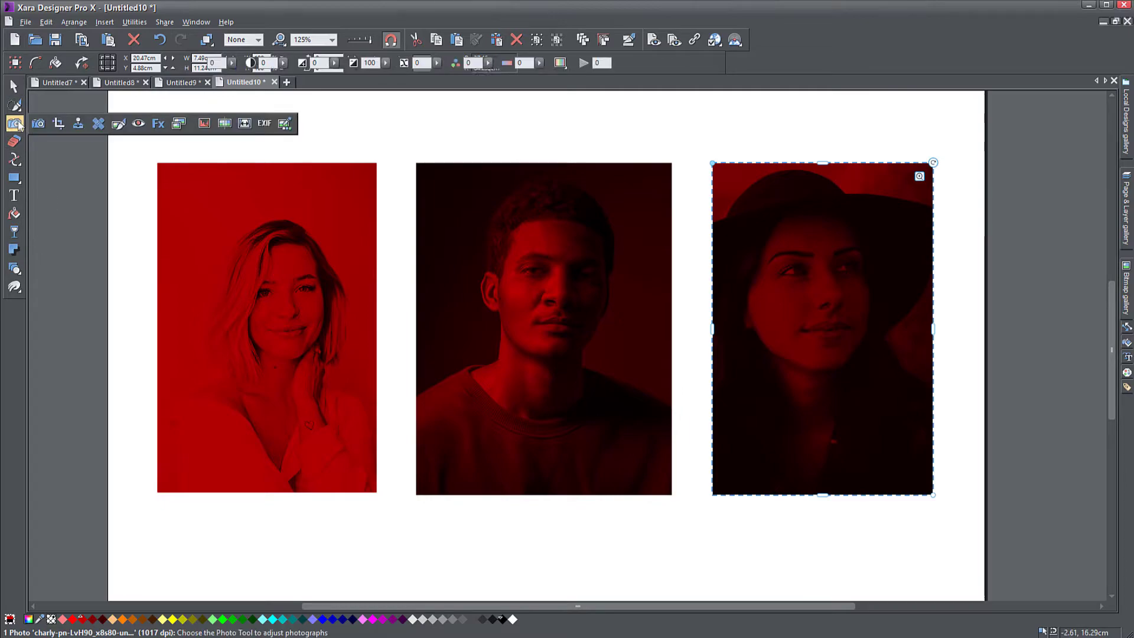
{"action": "left_click_drag", "start_coordinate": [233, 62], "coordinate": [299, 78]}
{"action": "left_click", "coordinate": [498, 236]}
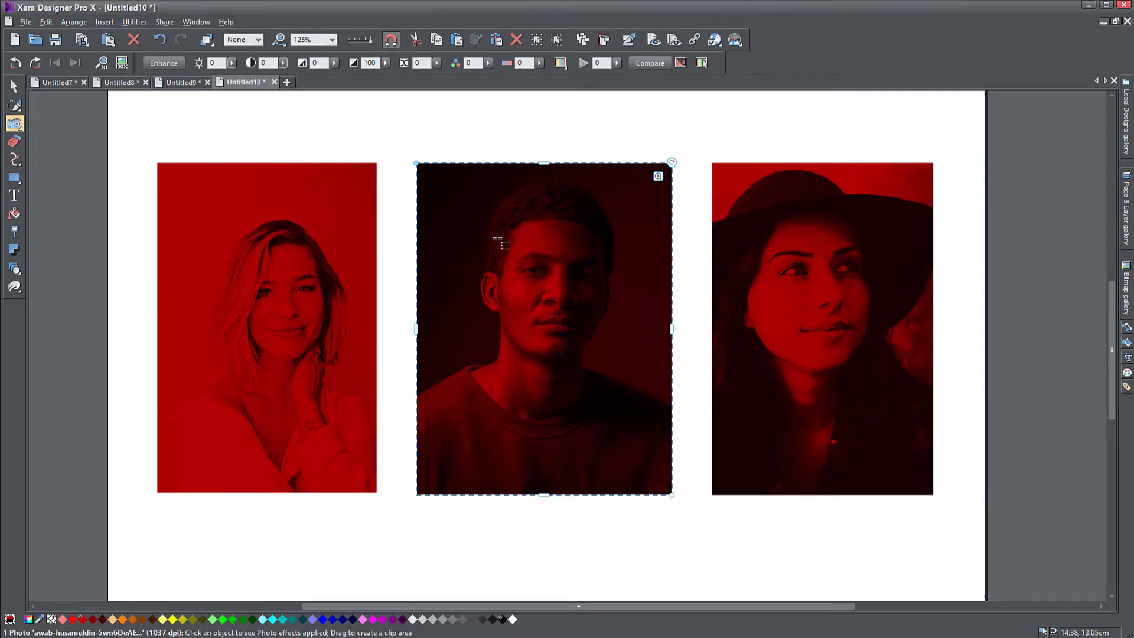
{"action": "left_click_drag", "start_coordinate": [232, 62], "coordinate": [296, 77]}
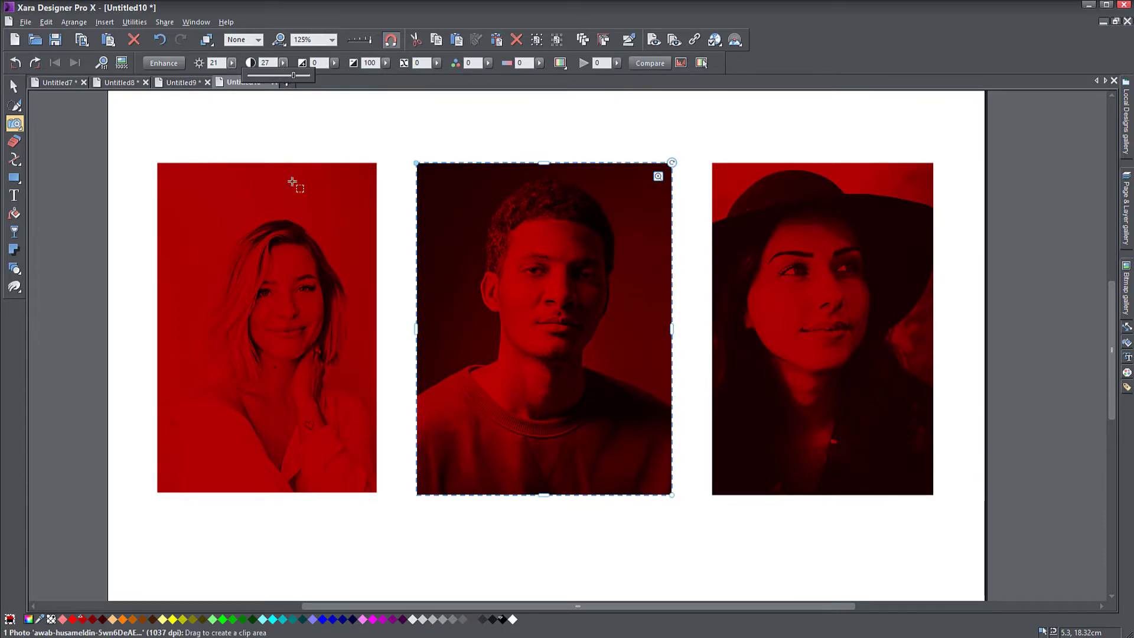
{"action": "left_click", "coordinate": [294, 252]}
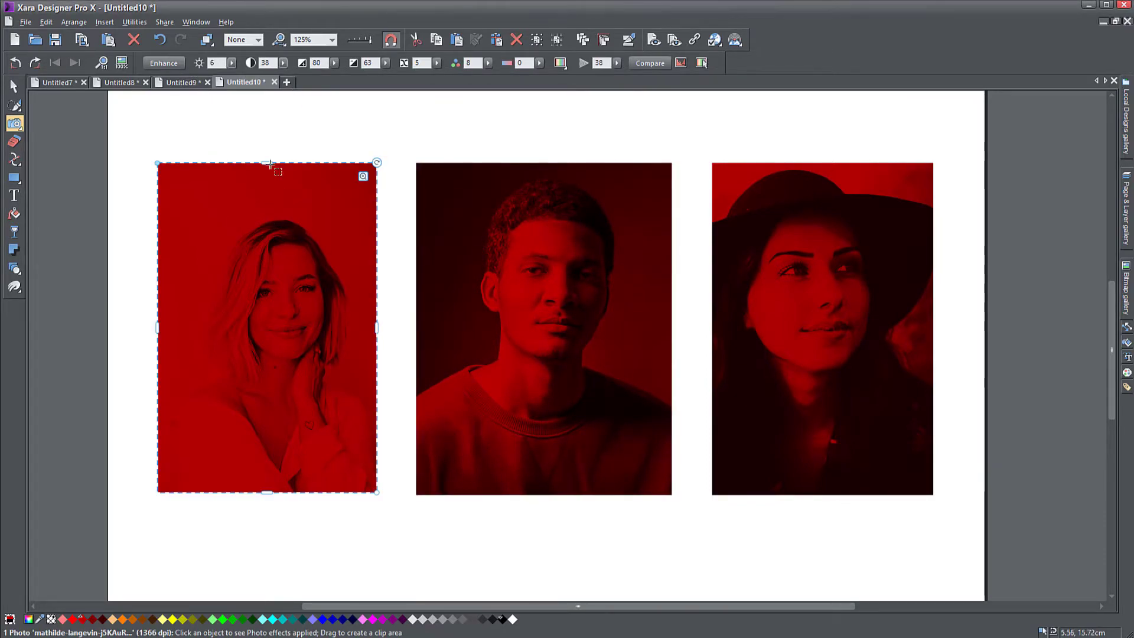
Step: Move the man's and hat woman's photos close beside the blonde woman's photo in a bottom-aligned row with narrow gaps, and deselect
{"action": "left_click", "coordinate": [14, 87]}
{"action": "left_click_drag", "start_coordinate": [529, 408], "coordinate": [501, 403]}
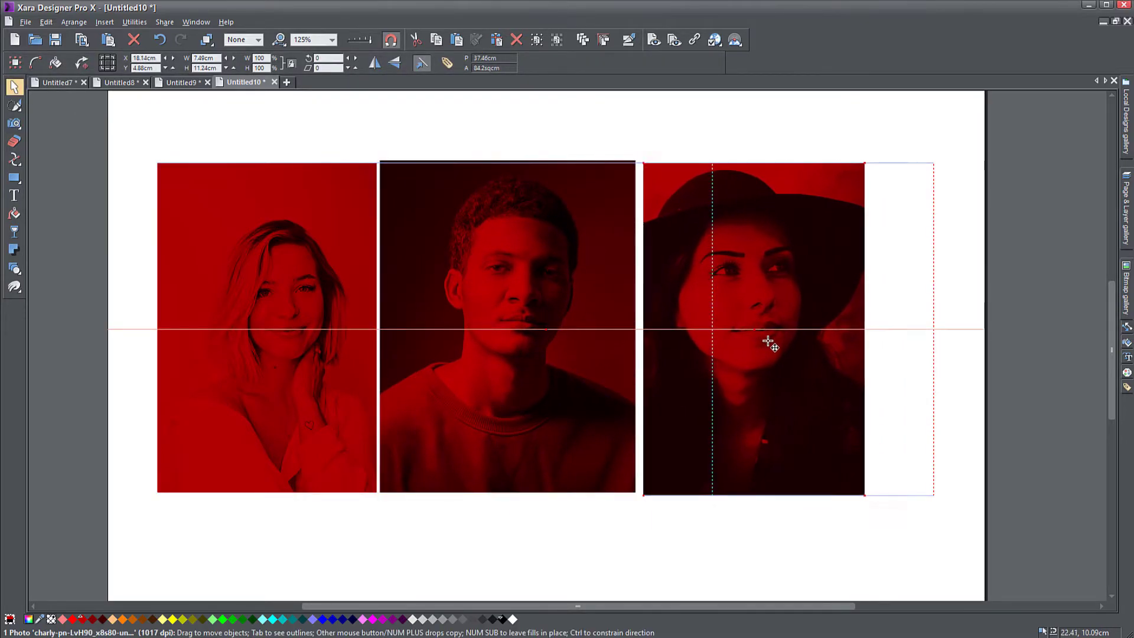
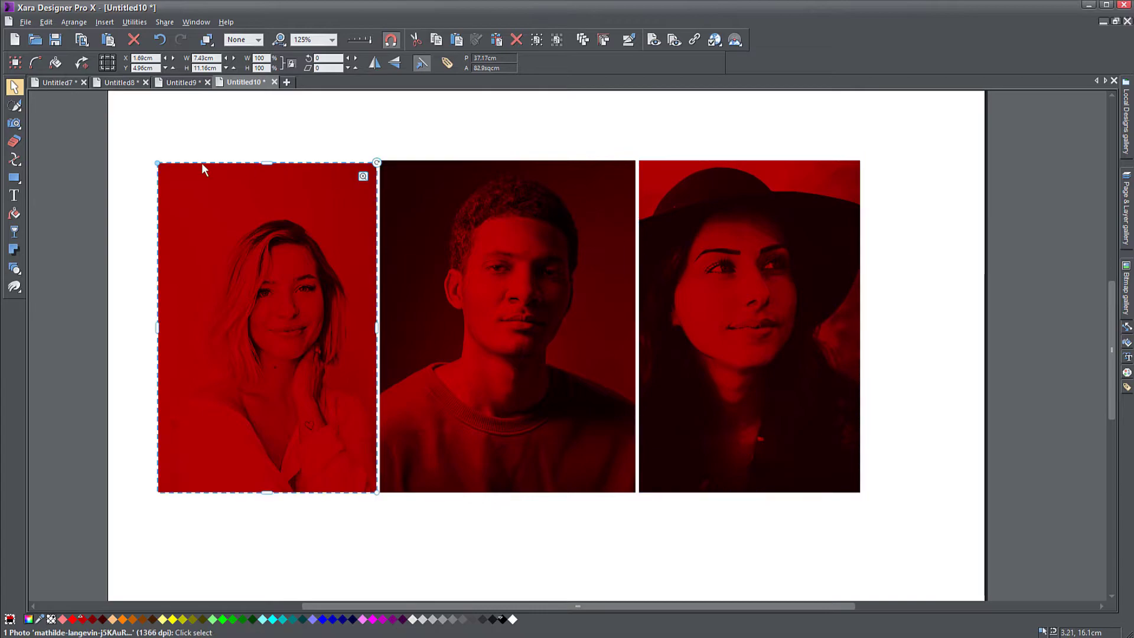
{"action": "left_click", "coordinate": [461, 236]}
{"action": "left_click", "coordinate": [555, 549]}
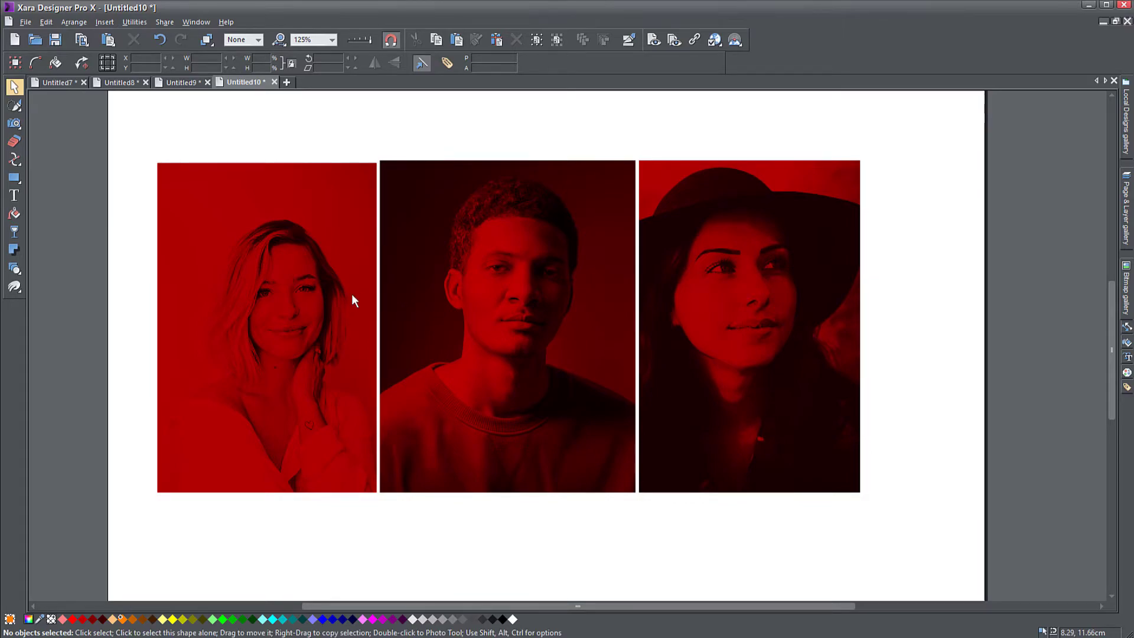
Step: Open the Colour editor, place it clear of the photos and pick a medium green fill colour, keeping the HSV colour model
{"action": "left_click", "coordinate": [28, 620]}
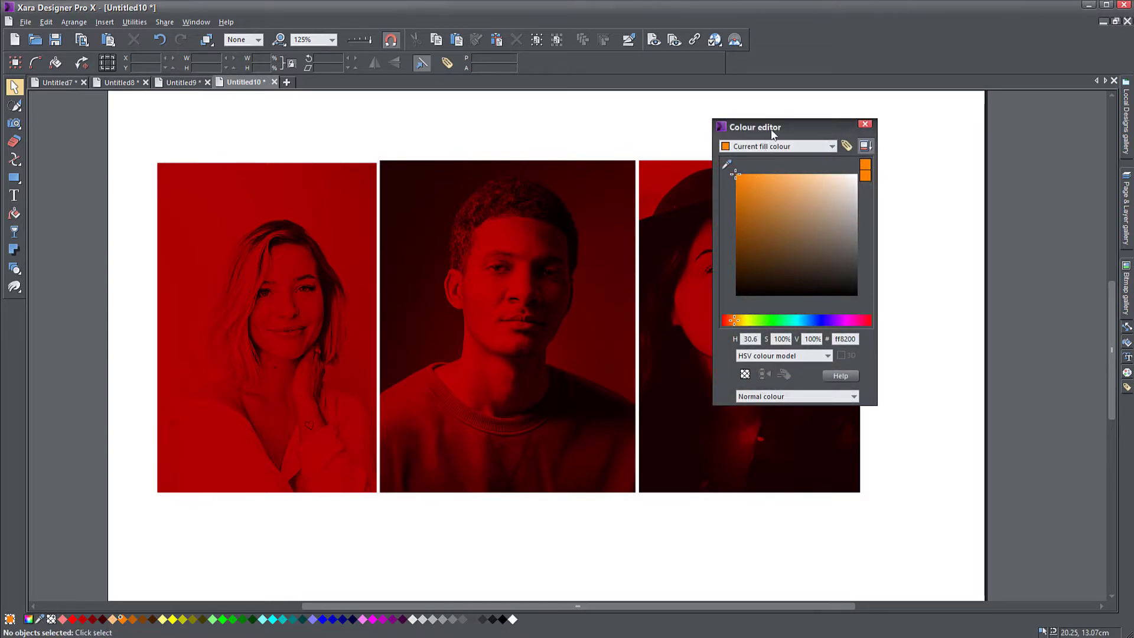
{"action": "left_click_drag", "start_coordinate": [774, 129], "coordinate": [954, 127]}
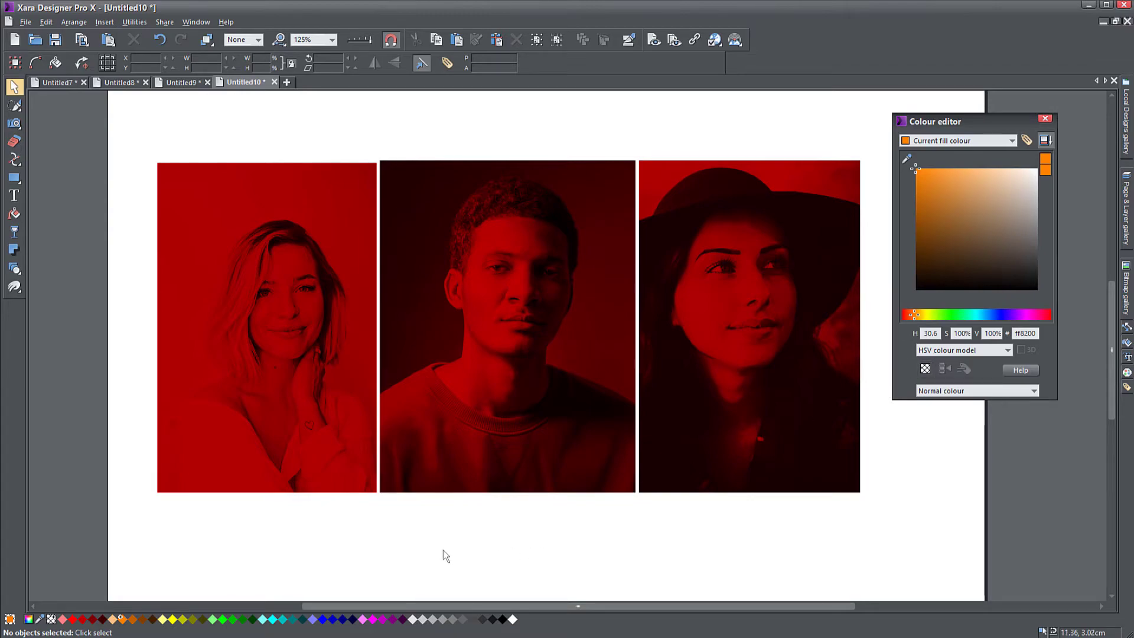
{"action": "left_click", "coordinate": [957, 214]}
{"action": "left_click", "coordinate": [944, 314]}
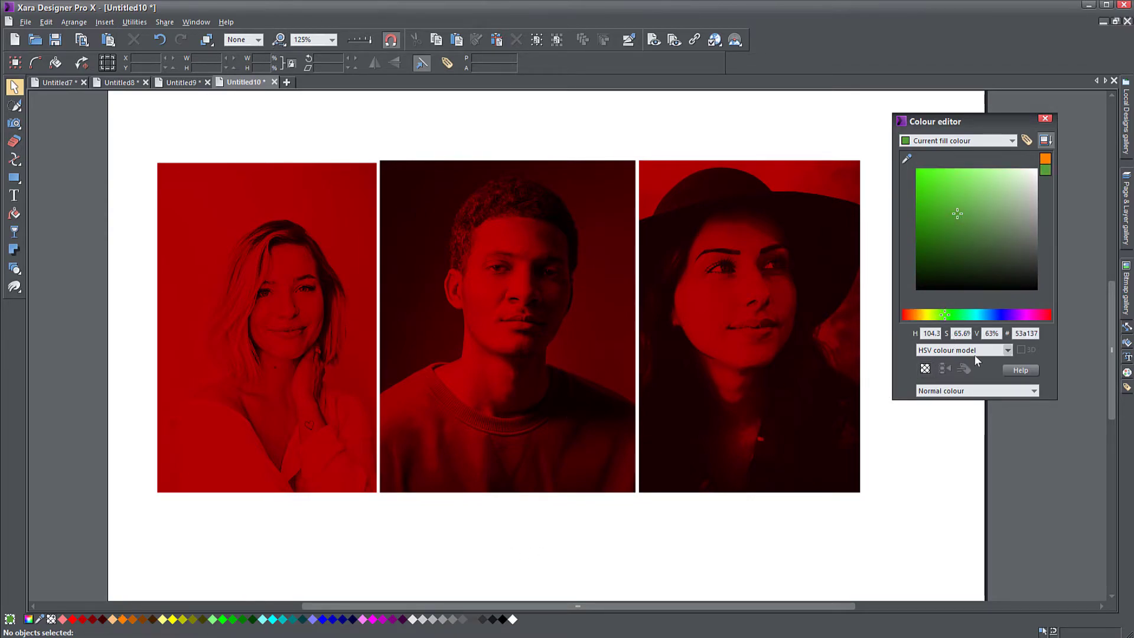
{"action": "left_click", "coordinate": [1006, 350]}
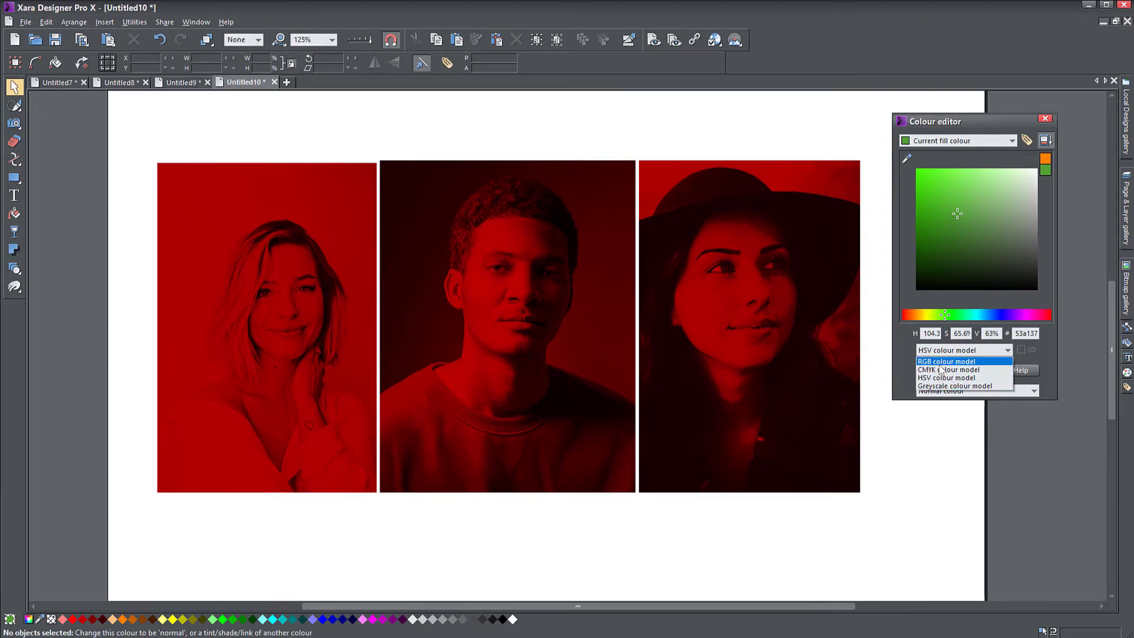
{"action": "left_click", "coordinate": [913, 214]}
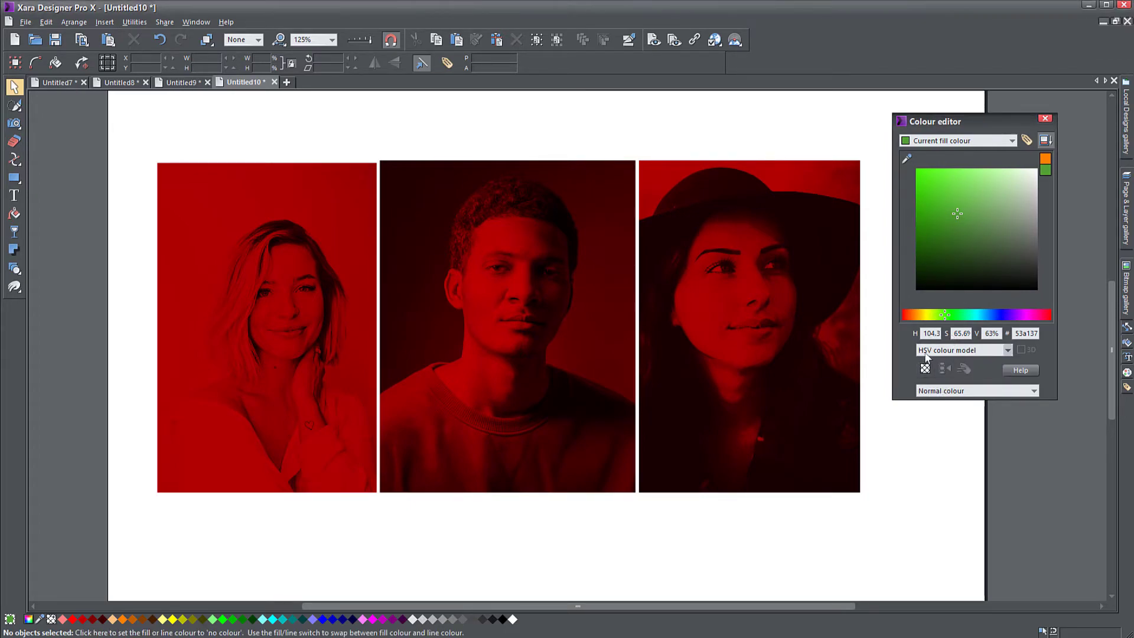
Step: Adjust the current fill colour to a yellow-green with hue 68.3 and about 92% saturation and 73% value
{"action": "left_click", "coordinate": [954, 203]}
{"action": "left_click", "coordinate": [955, 208]}
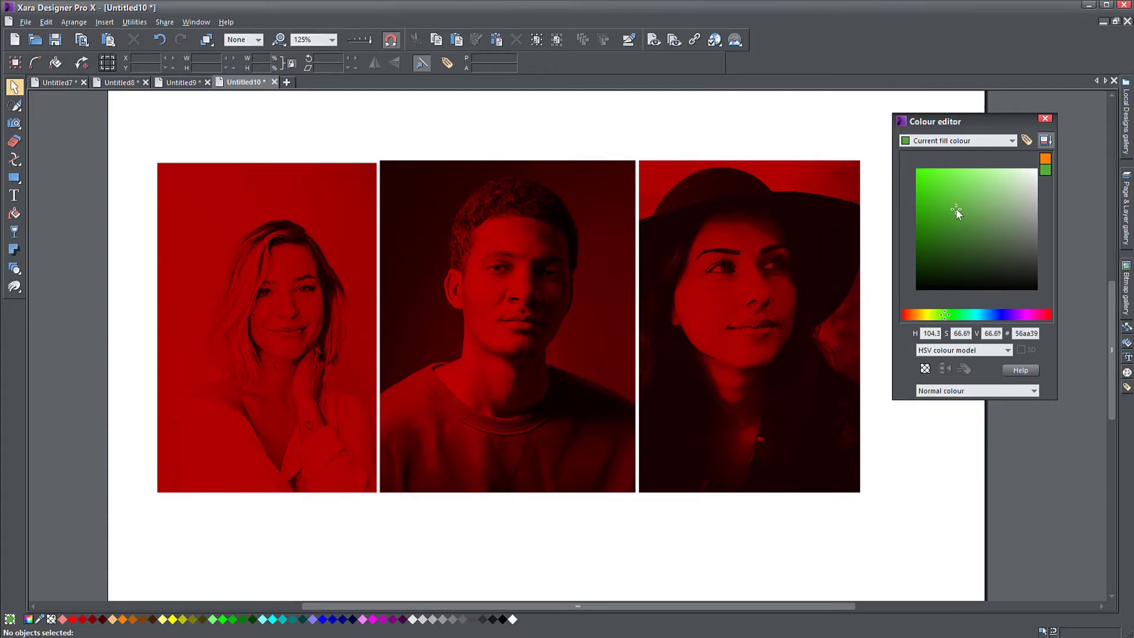
{"action": "left_click_drag", "start_coordinate": [955, 204], "coordinate": [927, 204]}
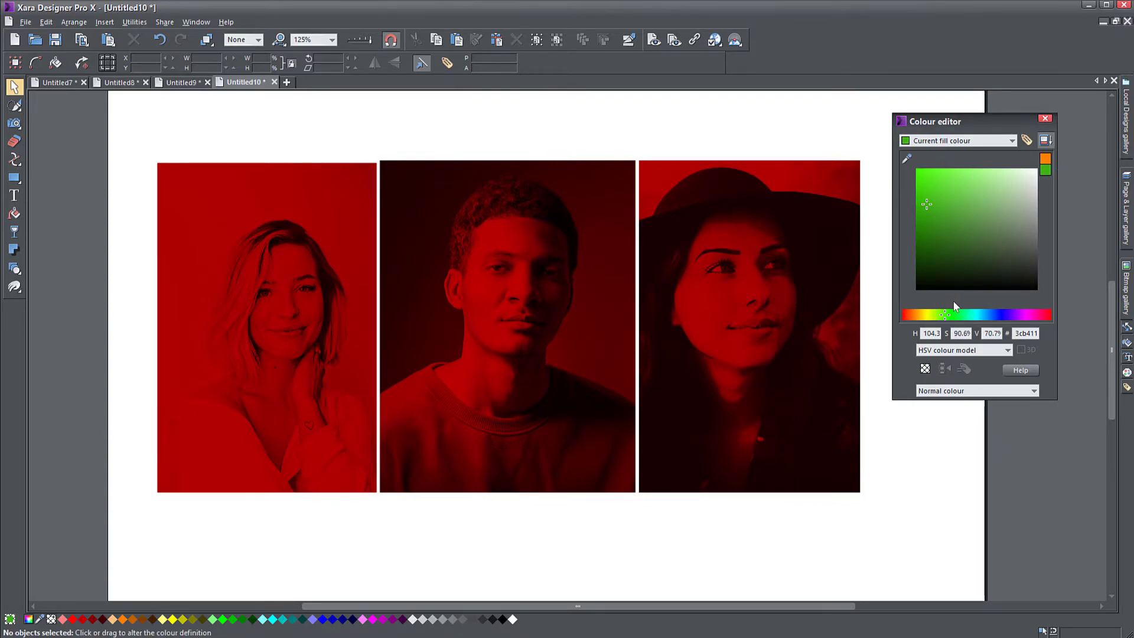
{"action": "left_click", "coordinate": [939, 315]}
{"action": "left_click_drag", "start_coordinate": [939, 314], "coordinate": [930, 314]}
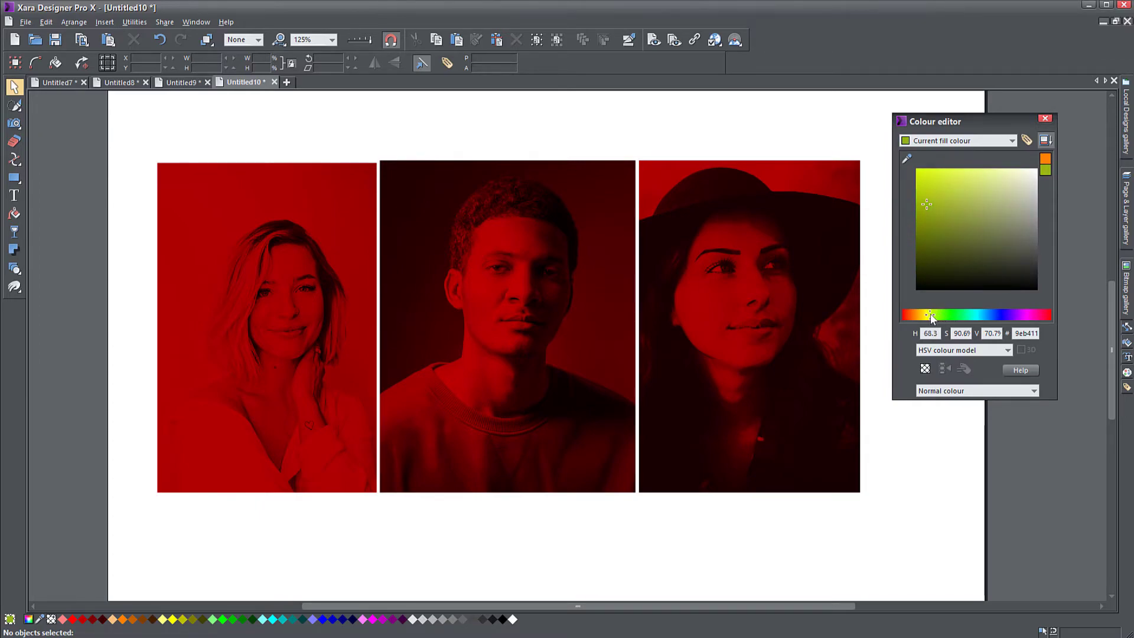
{"action": "left_click", "coordinate": [927, 221]}
{"action": "mouse_move", "coordinate": [926, 220]}
{"action": "left_mouse_down"}
{"action": "mouse_move", "coordinate": [922, 203]}
{"action": "mouse_move", "coordinate": [937, 201]}
{"action": "mouse_move", "coordinate": [927, 201]}
{"action": "left_mouse_up"}
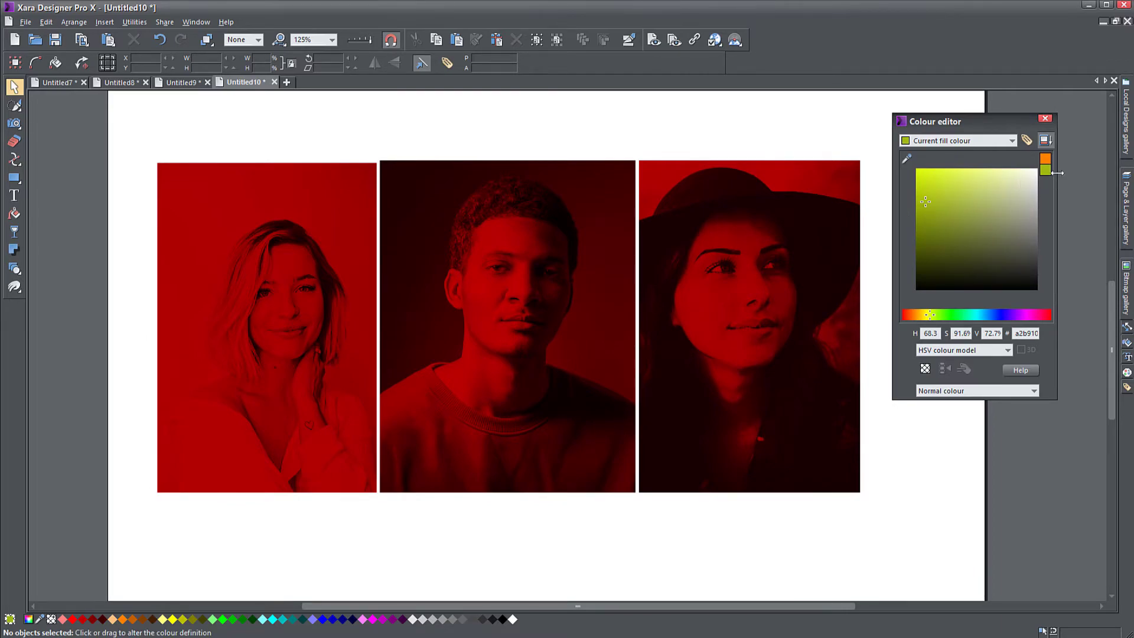
Step: Draw a yellow-green rectangle about 9.5 by 8.8 cm and move it over the hat woman's photo
{"action": "left_click", "coordinate": [14, 177]}
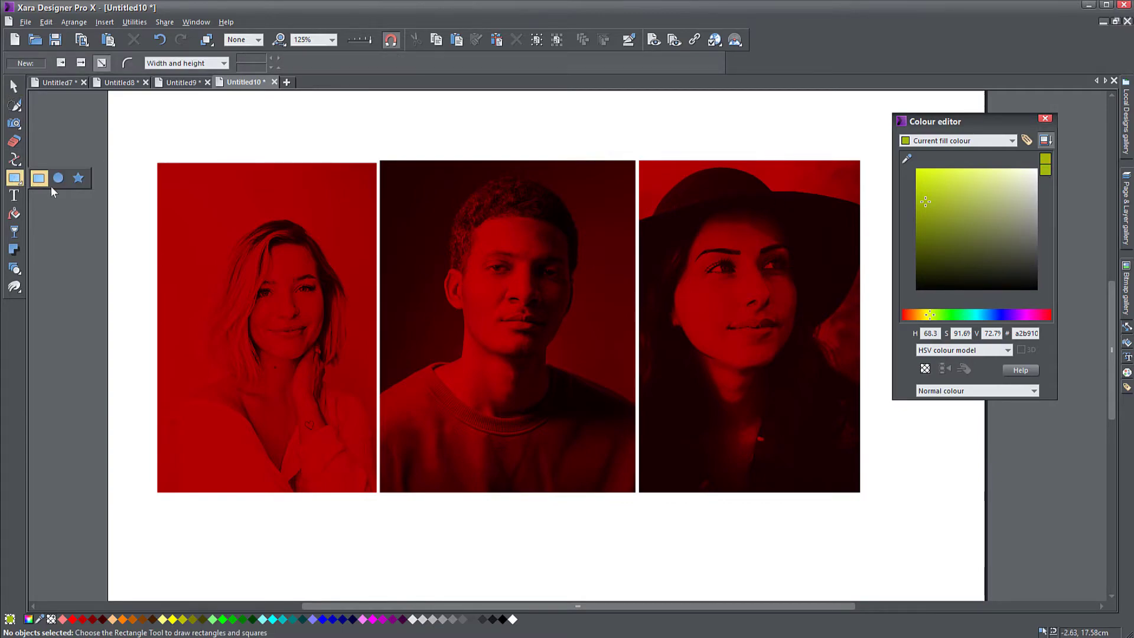
{"action": "left_click_drag", "start_coordinate": [93, 107], "coordinate": [290, 339]}
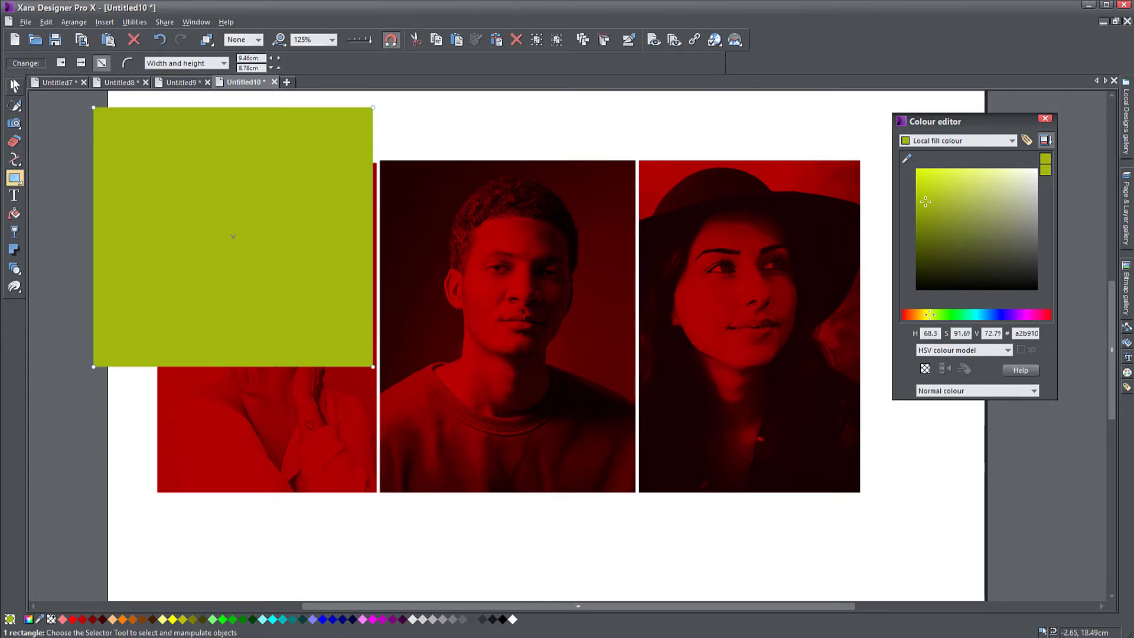
{"action": "left_click", "coordinate": [15, 87]}
{"action": "mouse_move", "coordinate": [118, 198]}
{"action": "left_mouse_down"}
{"action": "mouse_move", "coordinate": [527, 258]}
{"action": "mouse_move", "coordinate": [621, 240]}
{"action": "mouse_move", "coordinate": [627, 219]}
{"action": "left_mouse_up"}
Step: Soften the rectangle's fill to colour 99ab27 and save it as a named colour called My Green
{"action": "mouse_move", "coordinate": [927, 202]}
{"action": "left_mouse_down"}
{"action": "mouse_move", "coordinate": [934, 225]}
{"action": "mouse_move", "coordinate": [953, 207]}
{"action": "mouse_move", "coordinate": [937, 219]}
{"action": "mouse_move", "coordinate": [948, 221]}
{"action": "mouse_move", "coordinate": [943, 209]}
{"action": "left_mouse_up"}
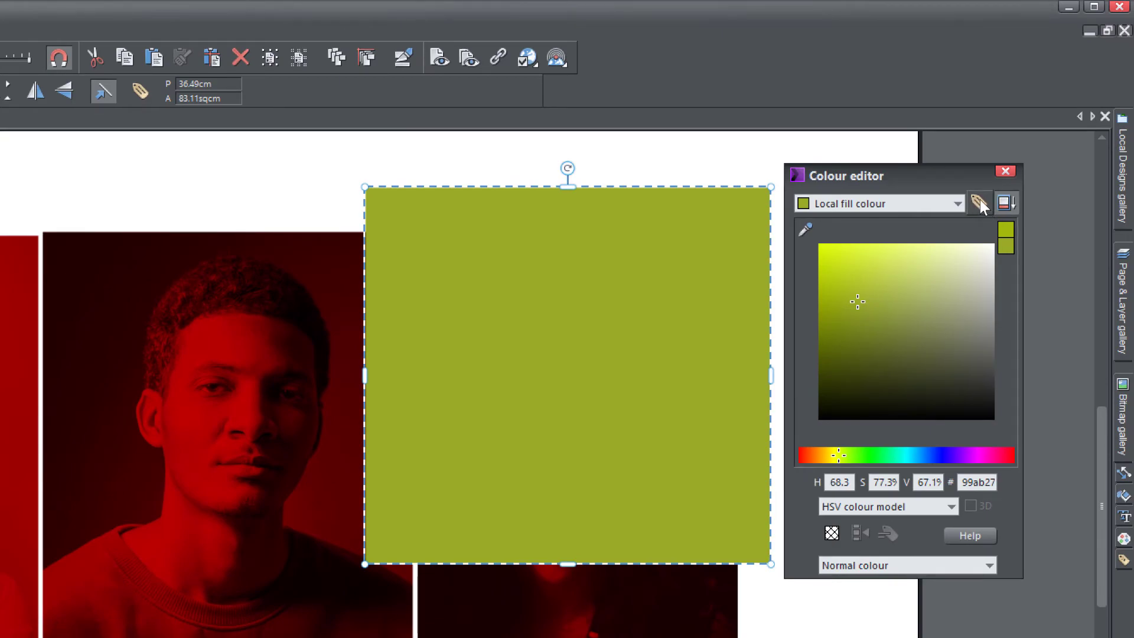
{"action": "left_click", "coordinate": [980, 200]}
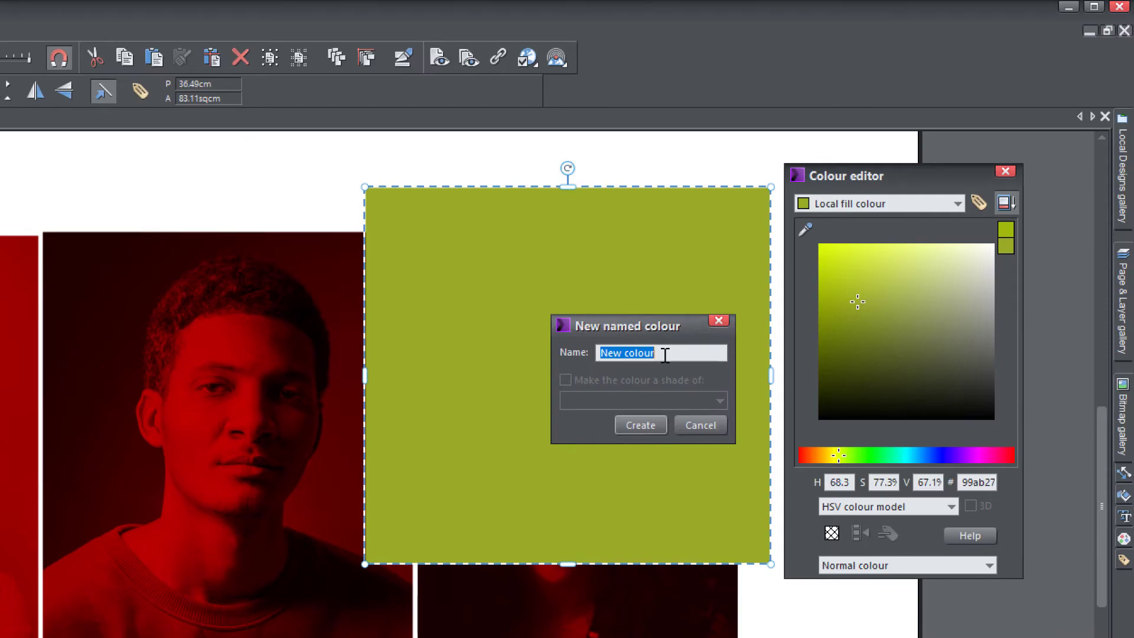
{"action": "type", "text": "My Green"}
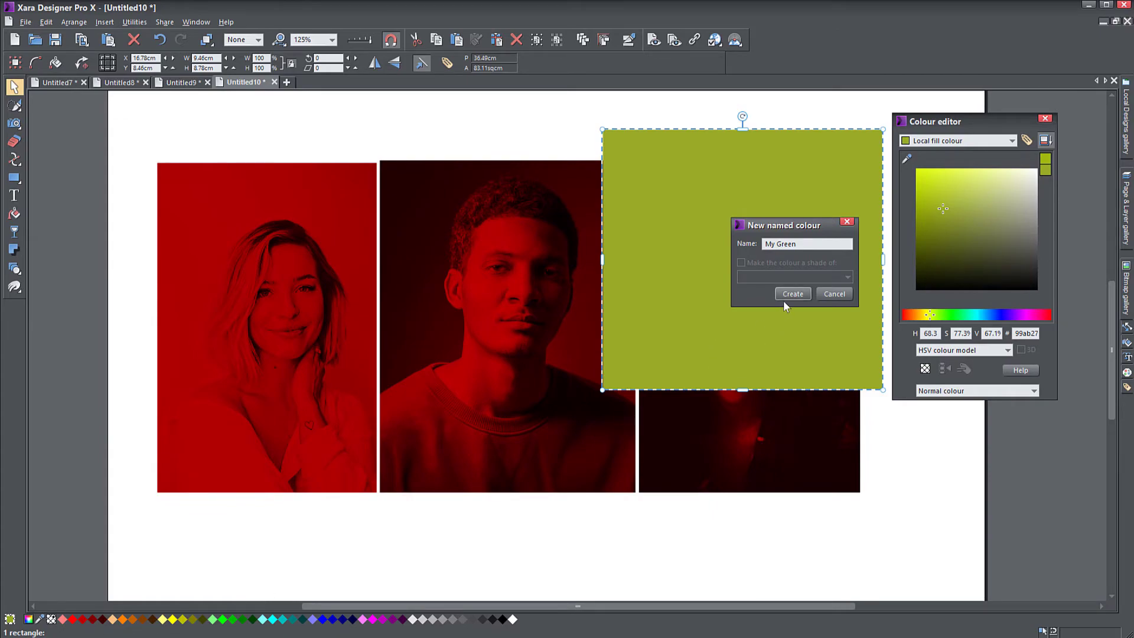
{"action": "left_click", "coordinate": [791, 294]}
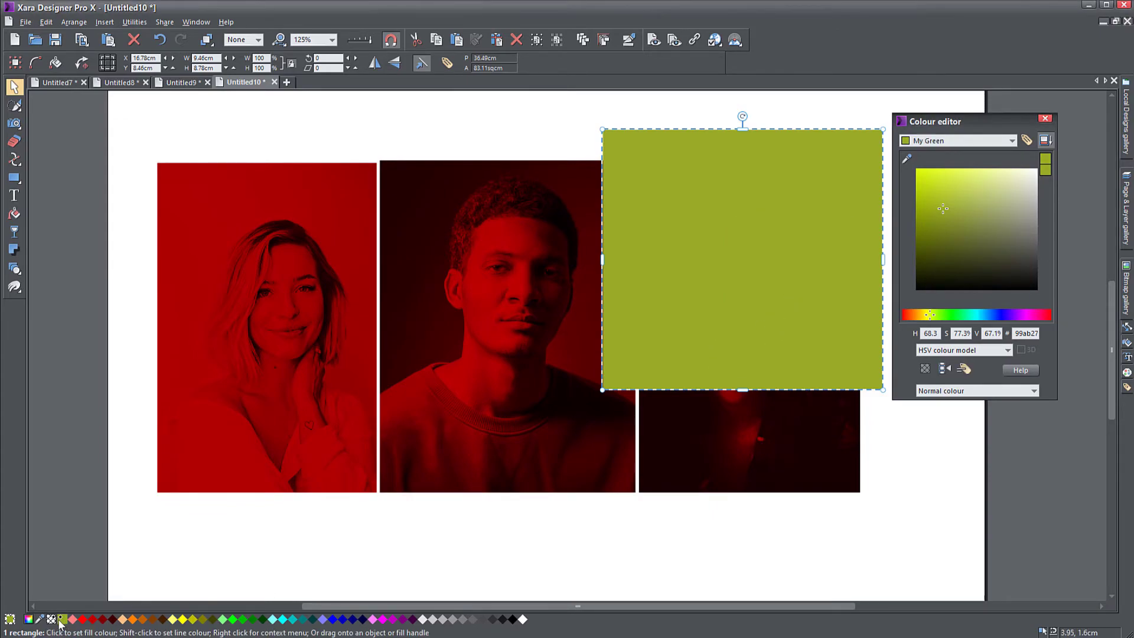
Step: Delete the green rectangle and close the Colour editor
{"action": "left_click", "coordinate": [714, 156]}
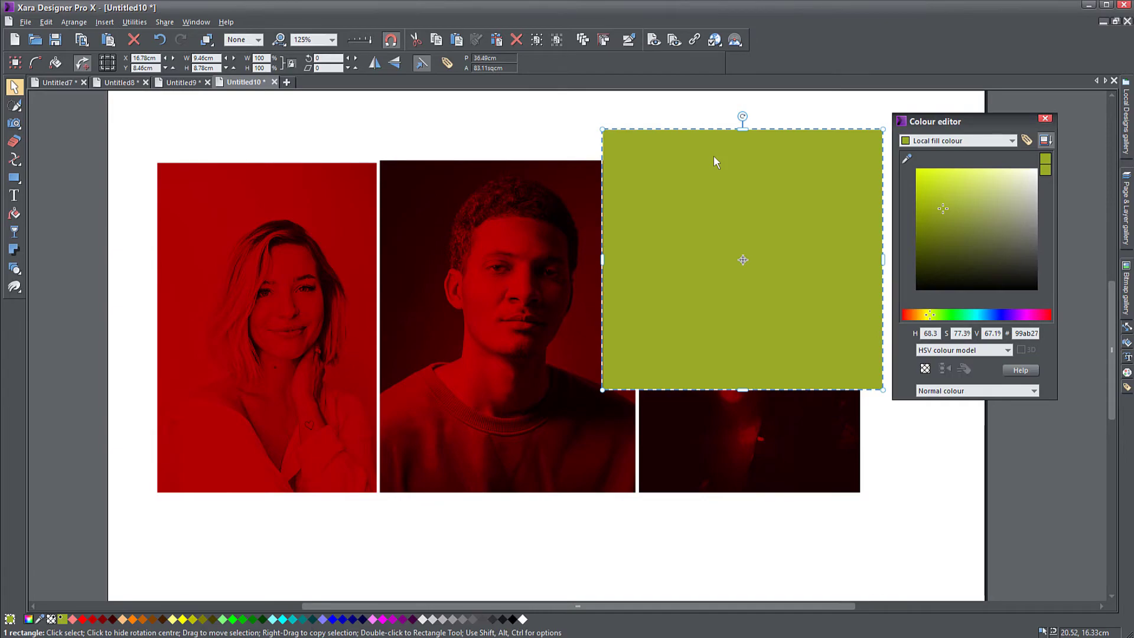
{"action": "key", "text": "Delete"}
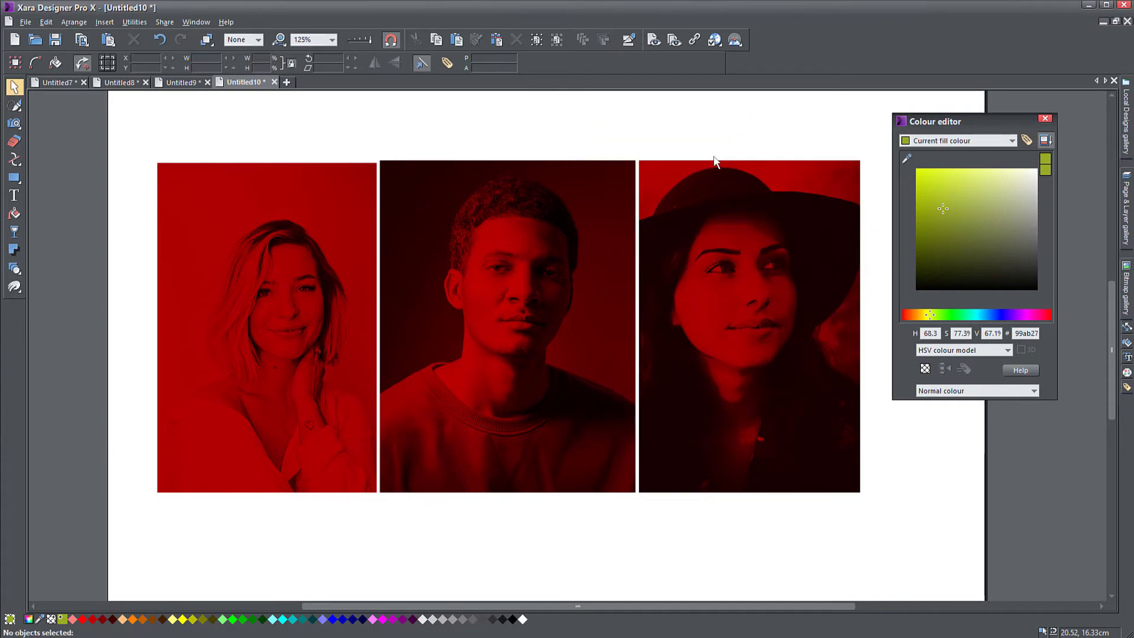
{"action": "left_click", "coordinate": [1045, 118]}
Step: Set My Green as the contone light colour of all three portrait photos, one after another, and deselect
{"action": "left_click", "coordinate": [334, 264]}
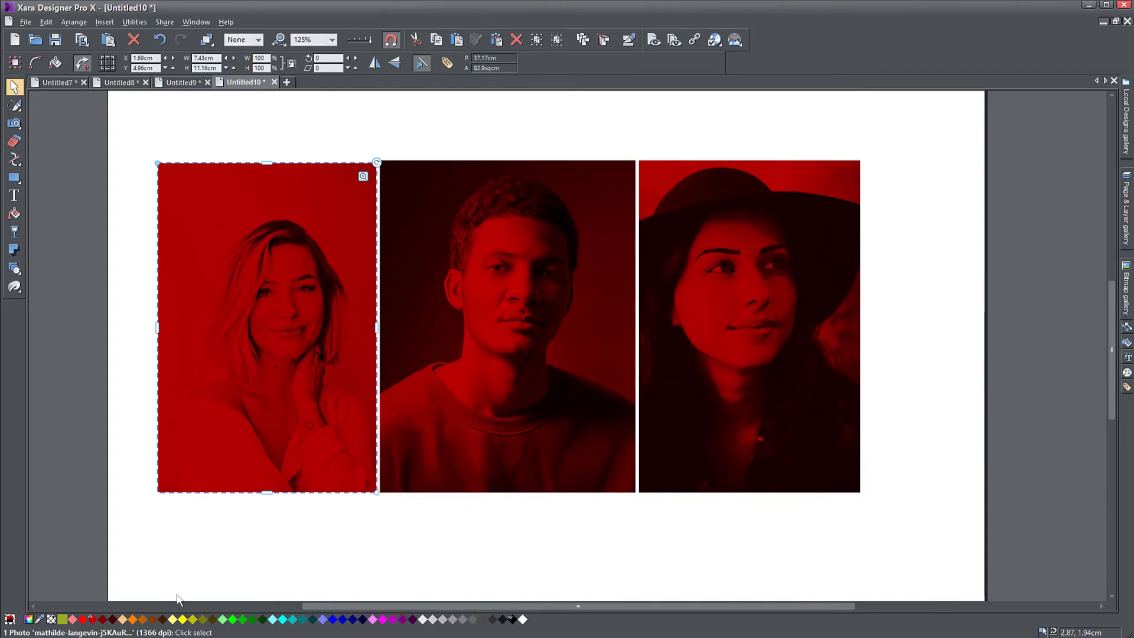
{"action": "right_click", "coordinate": [62, 620]}
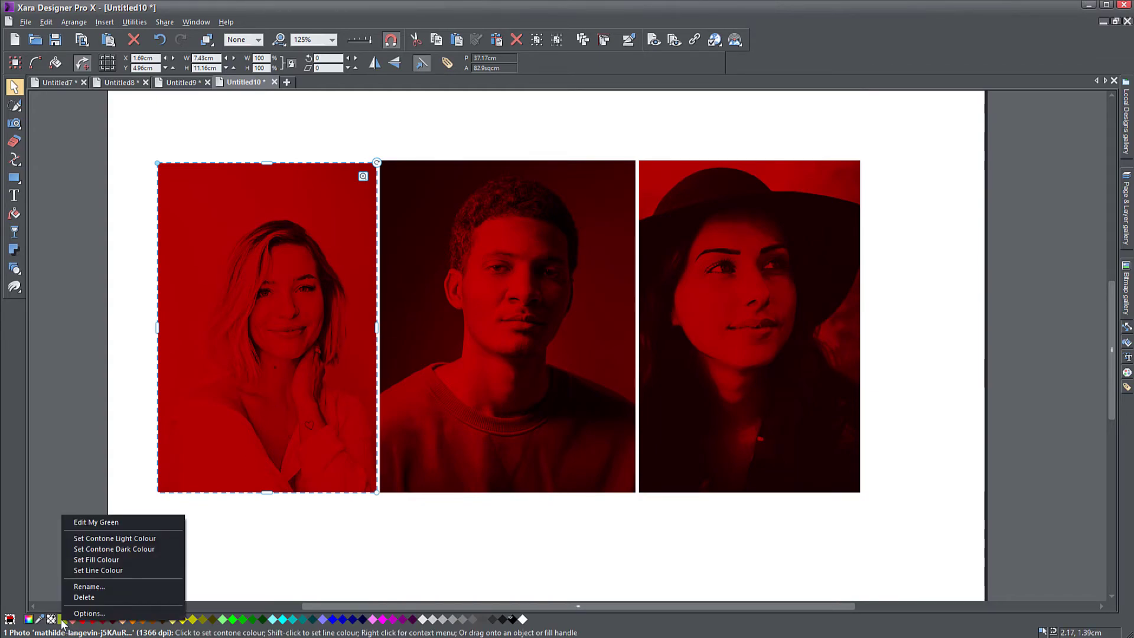
{"action": "left_click", "coordinate": [126, 538]}
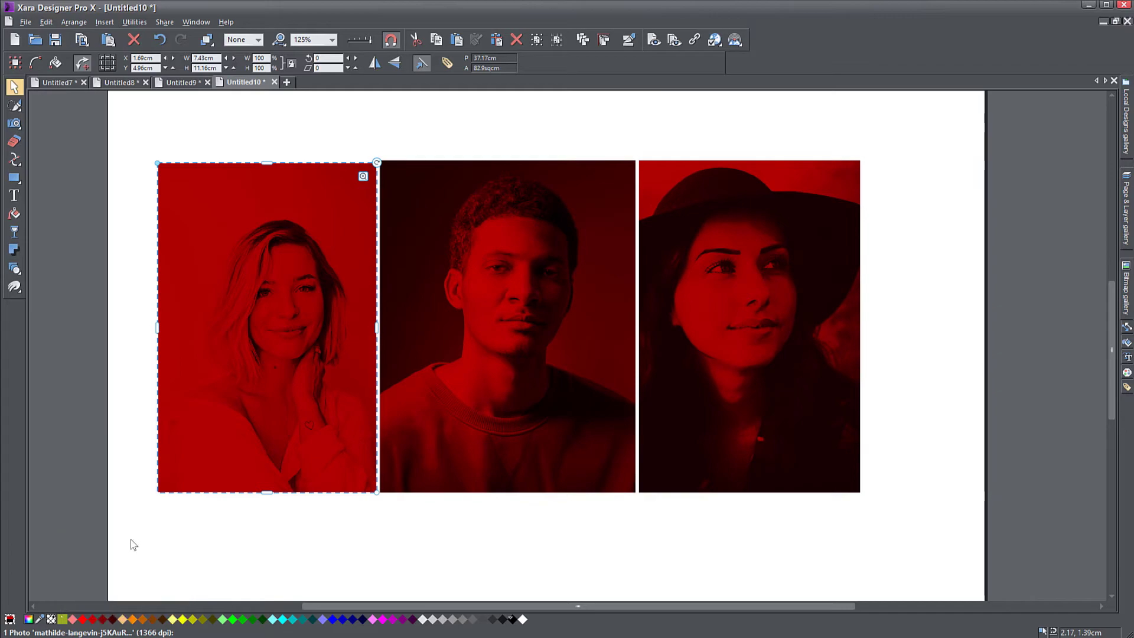
{"action": "left_click", "coordinate": [515, 366]}
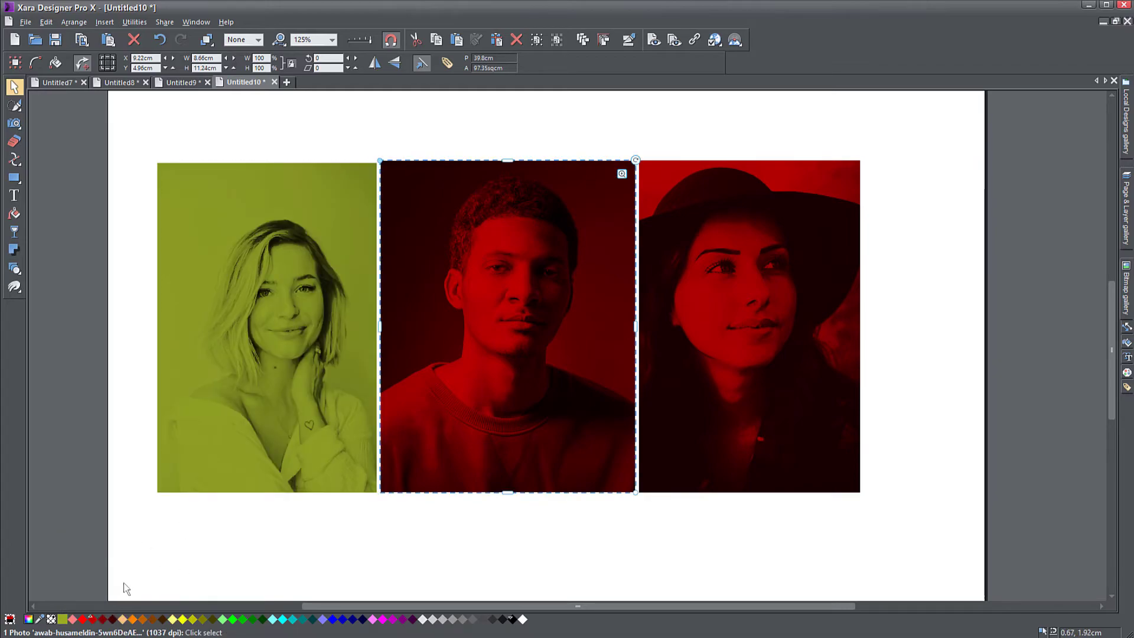
{"action": "right_click", "coordinate": [62, 620]}
{"action": "left_click", "coordinate": [130, 539]}
{"action": "left_click", "coordinate": [707, 366]}
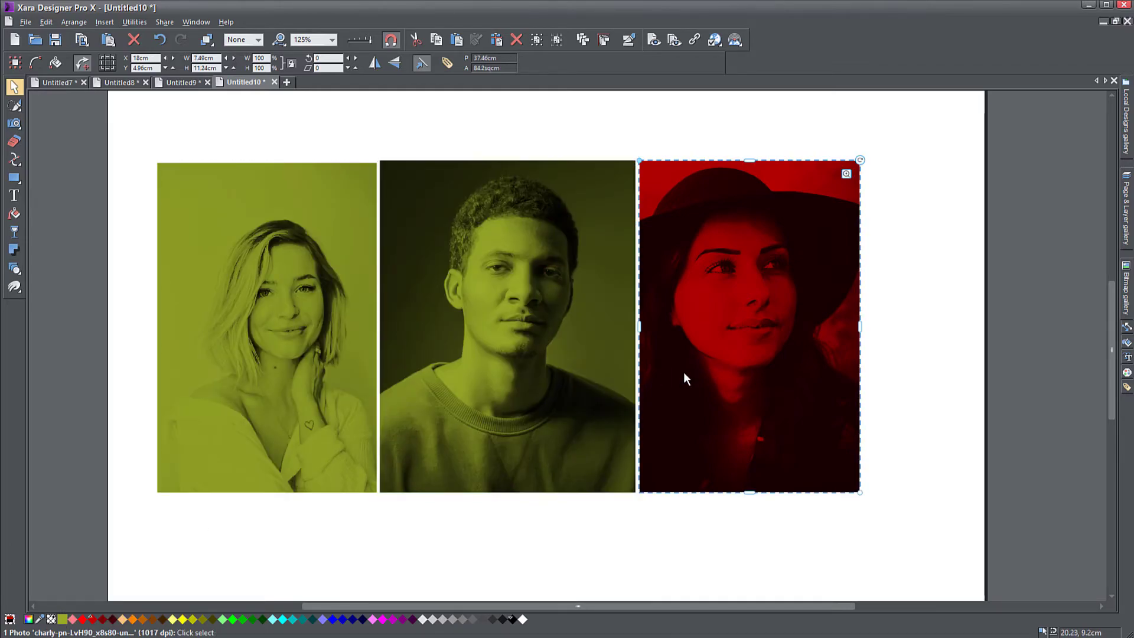
{"action": "right_click", "coordinate": [62, 619]}
{"action": "left_click", "coordinate": [141, 539]}
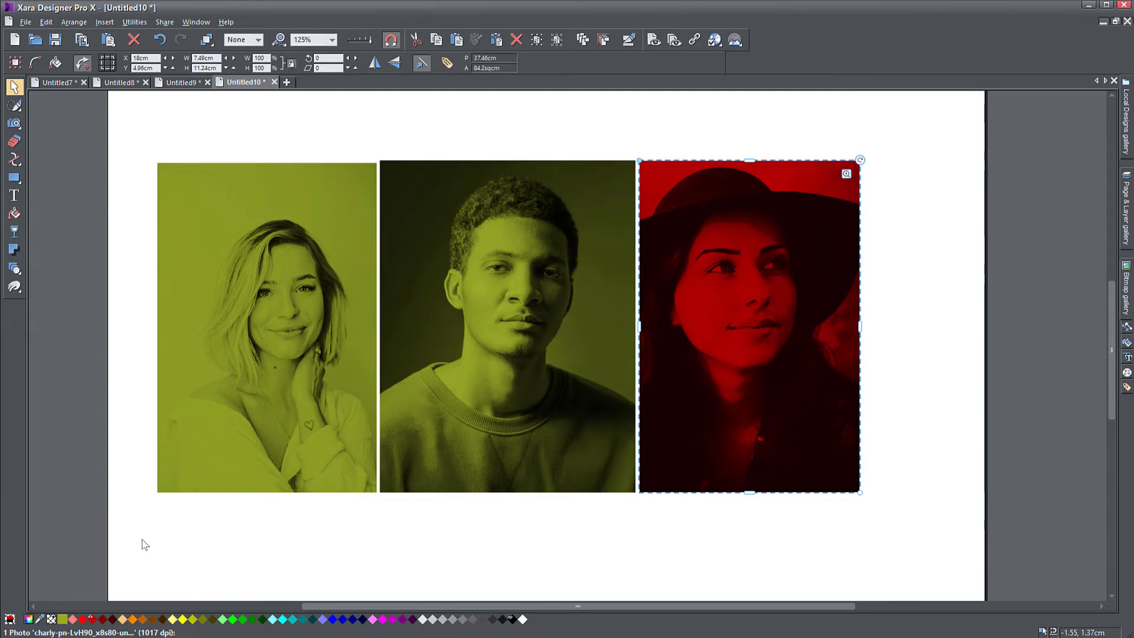
{"action": "left_click", "coordinate": [568, 554]}
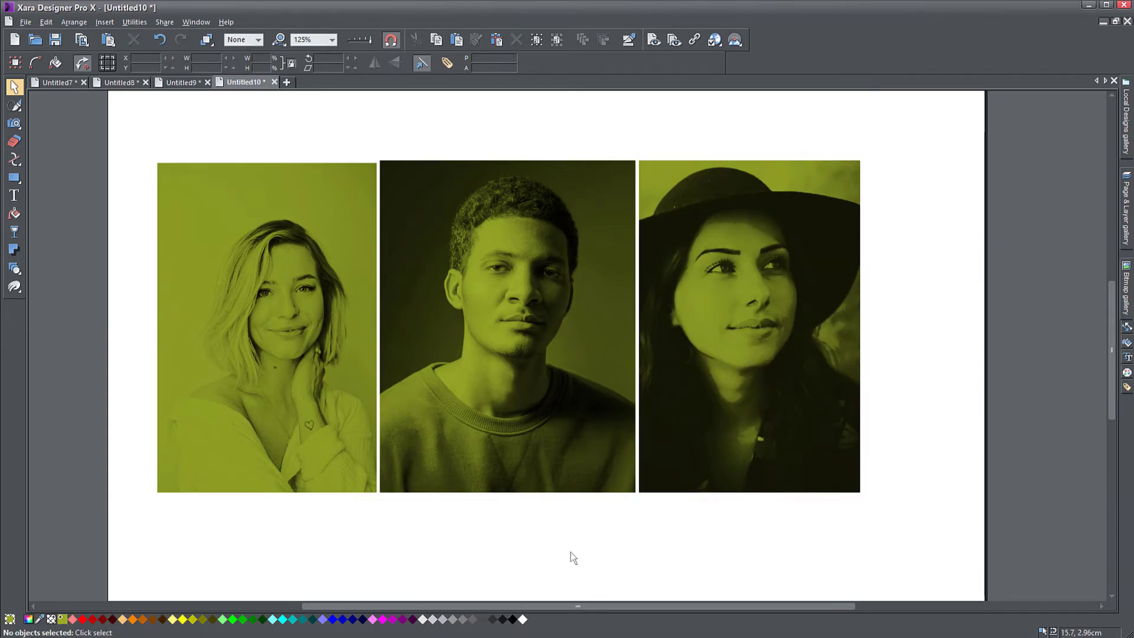